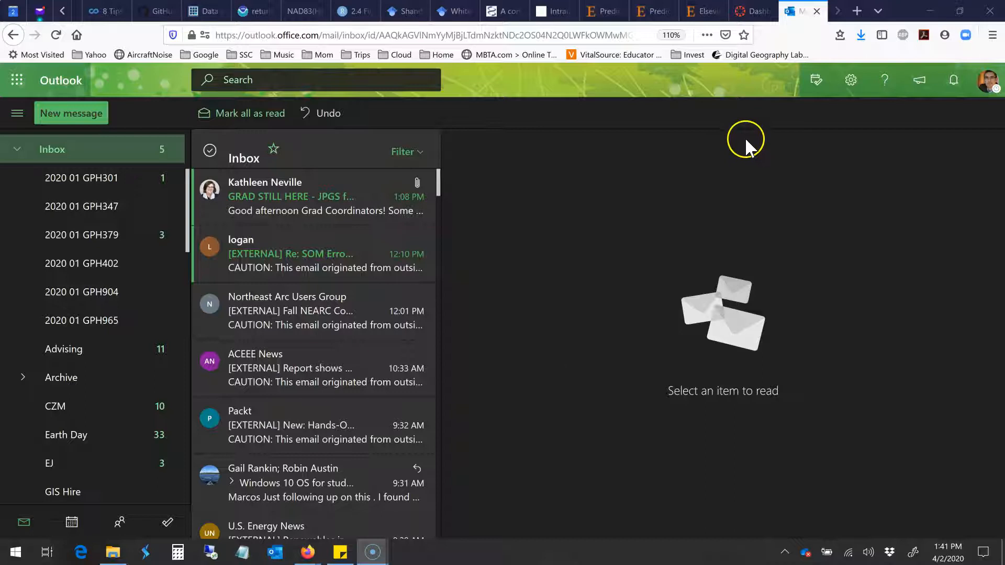
# In Canvas, open the Hurricane Exercise - Part III quiz of the GPH 301 course and enlarge its description down to the file links.
pyautogui.click(754, 13)
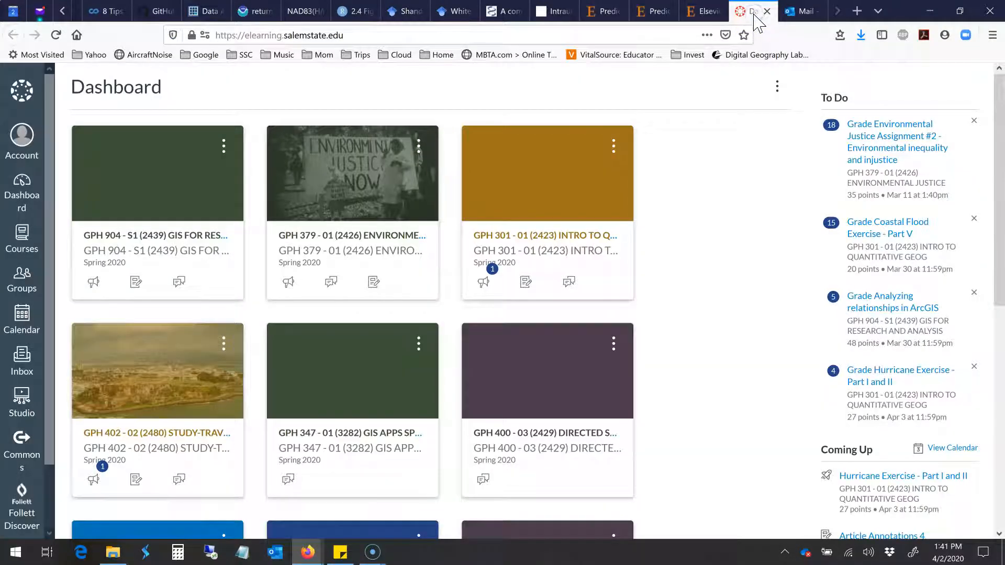
pyautogui.click(516, 236)
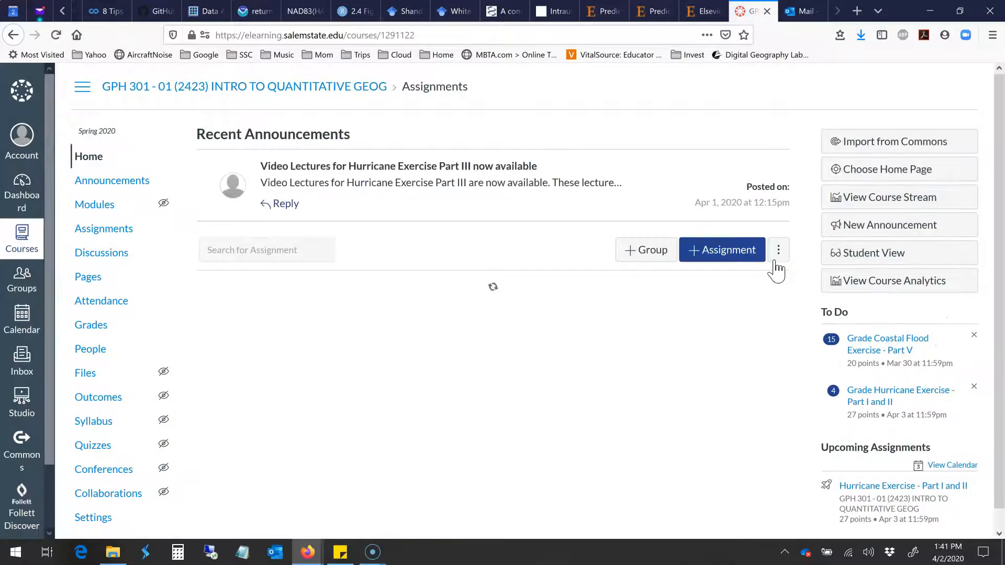
pyautogui.scroll(-4, 524, 322)
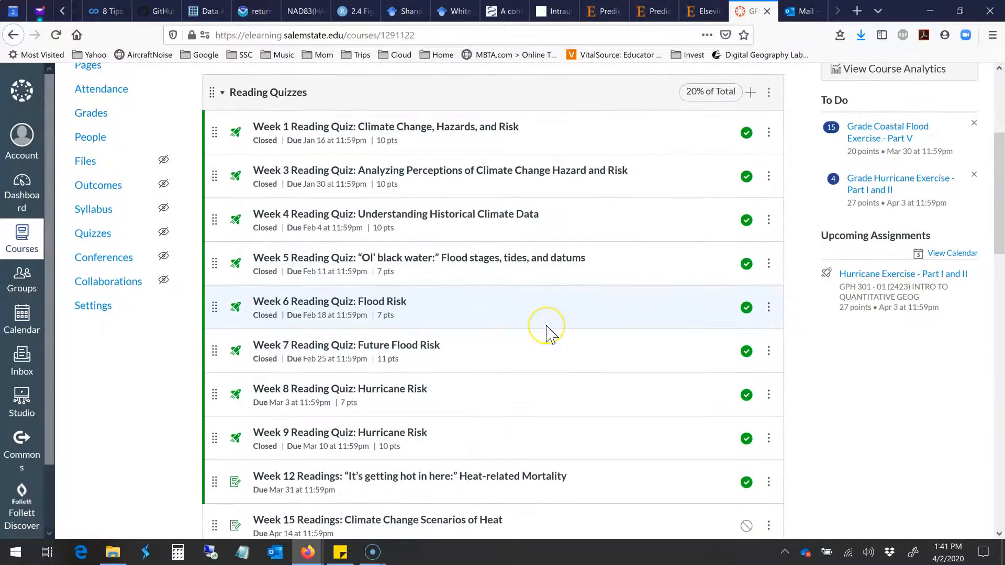
pyautogui.scroll(-15, 547, 333)
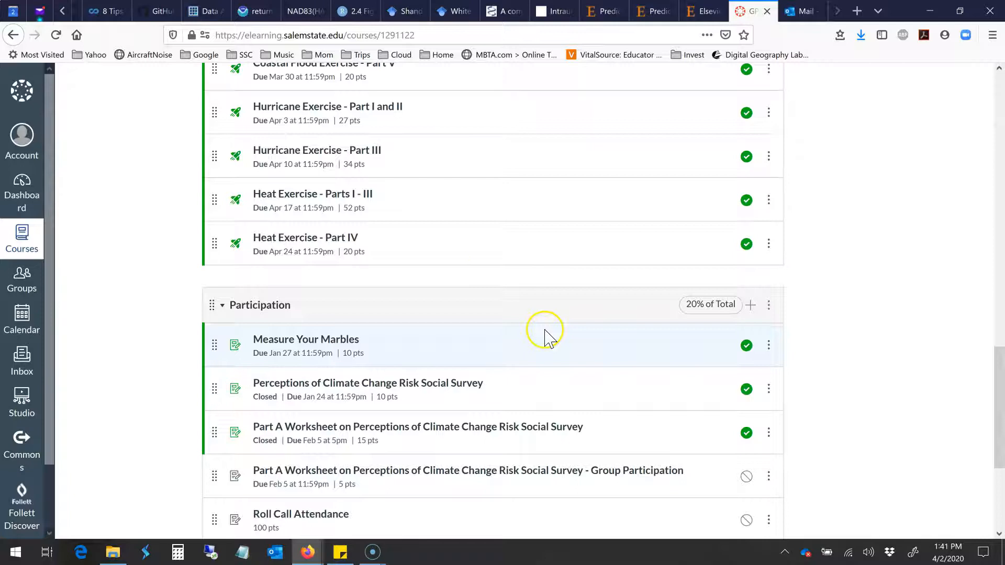
pyautogui.click(337, 152)
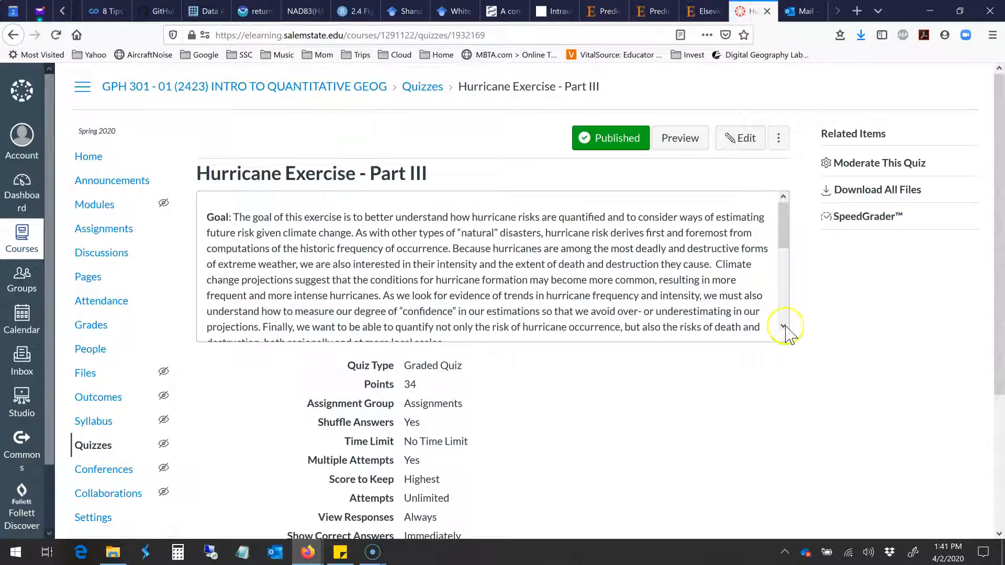
pyautogui.moveTo(783, 339); pyautogui.dragTo(772, 536)
pyautogui.scroll(-2, 773, 424)
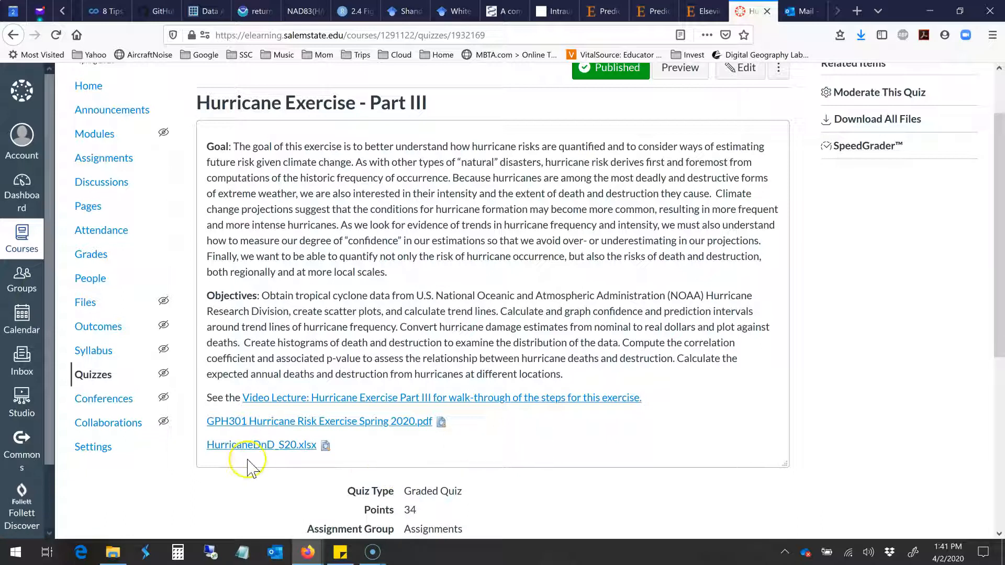
# Download the linked HurricaneDnD_S20.xlsx to the Desktop as HurricaneDnD_S20_text.xlsx, replacing the existing file.
pyautogui.click(301, 446)
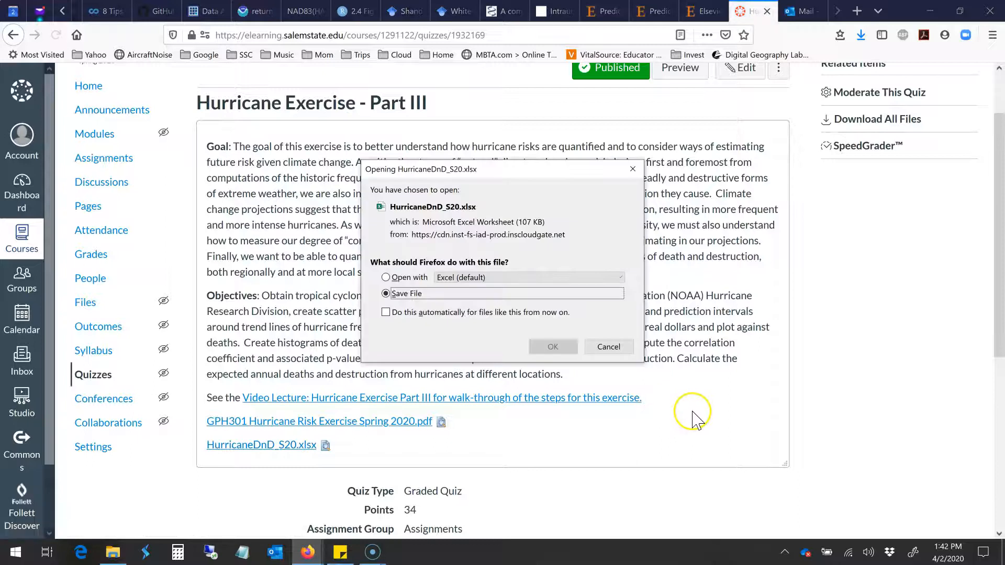
pyautogui.click(553, 347)
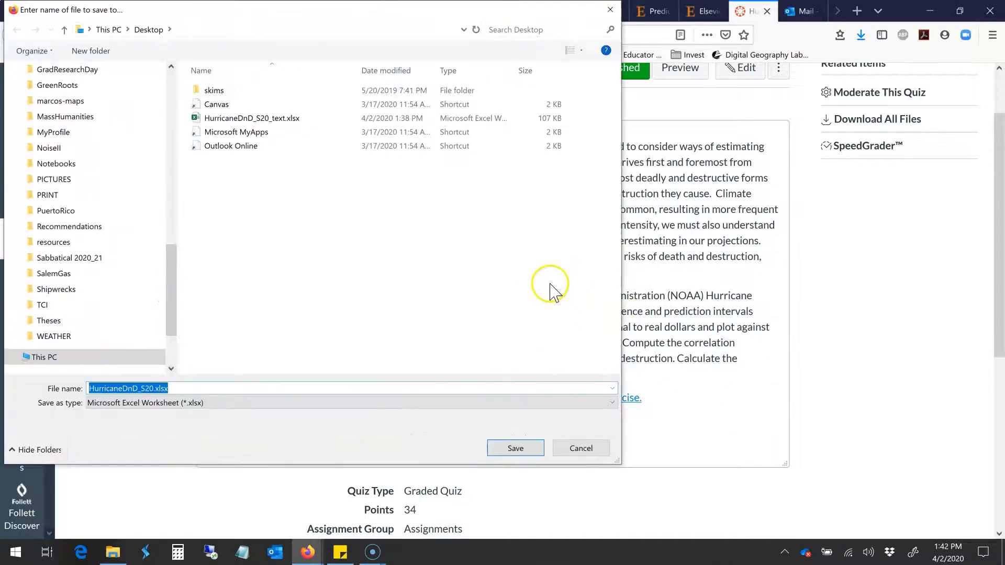
pyautogui.click(250, 116)
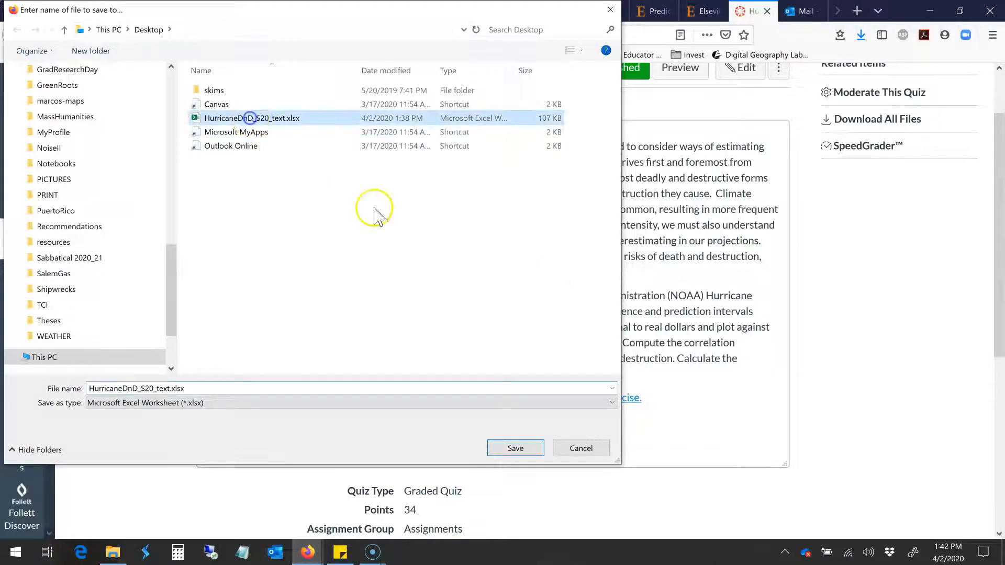
pyautogui.click(515, 448)
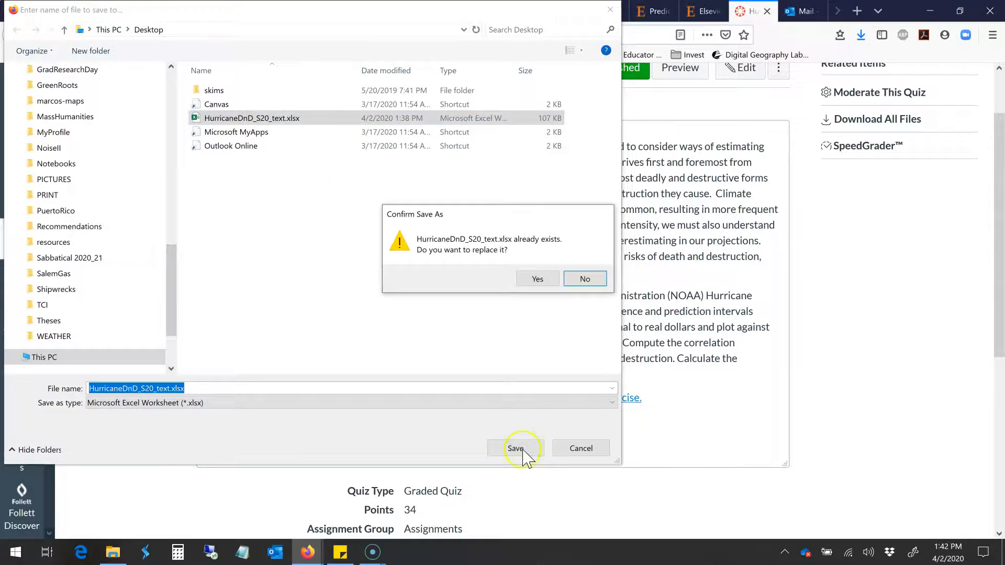
pyautogui.click(533, 280)
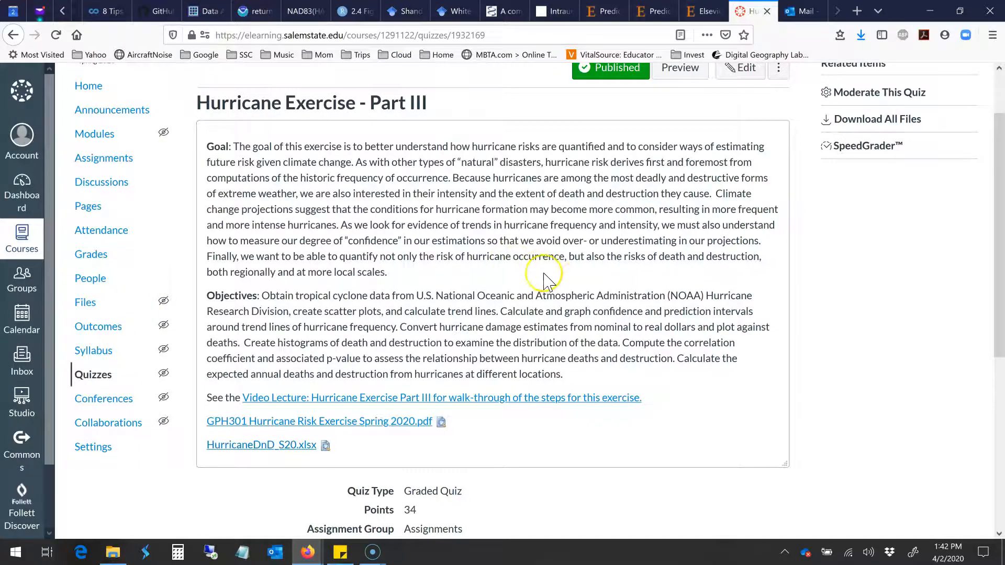
pyautogui.scroll(2, 623, 296)
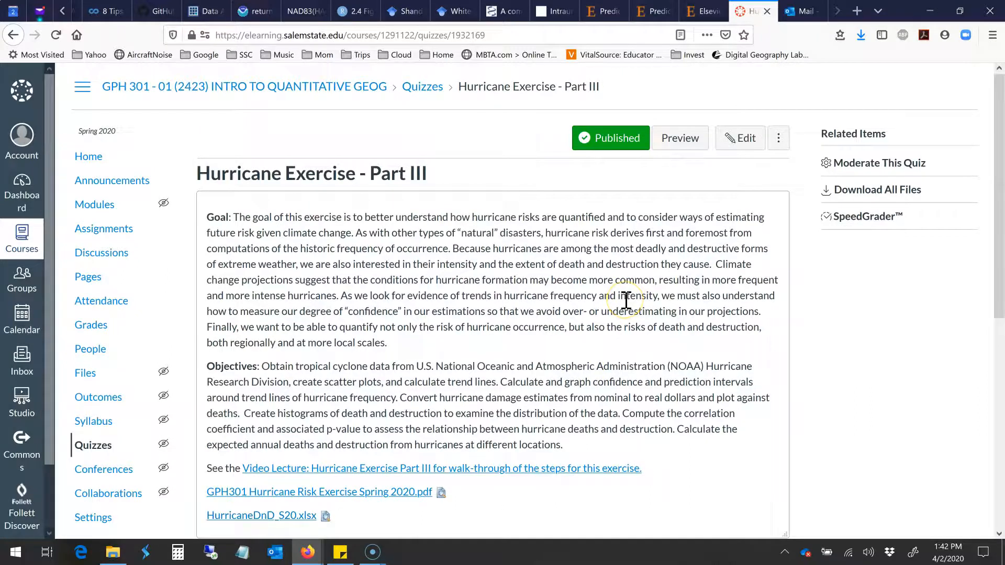
# Switch to Outlook on the web and launch Excel for the web from its app launcher.
pyautogui.click(804, 11)
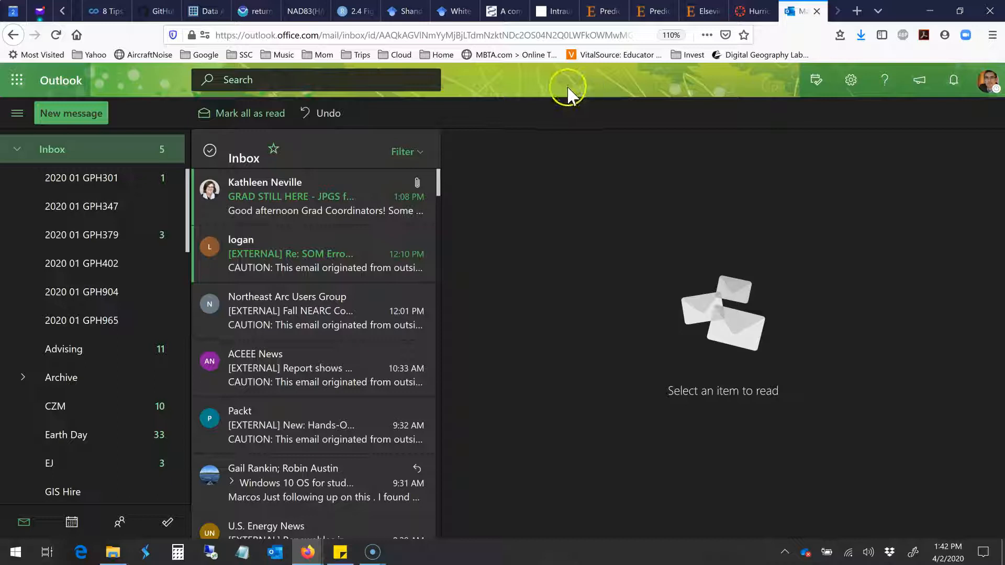
pyautogui.click(18, 81)
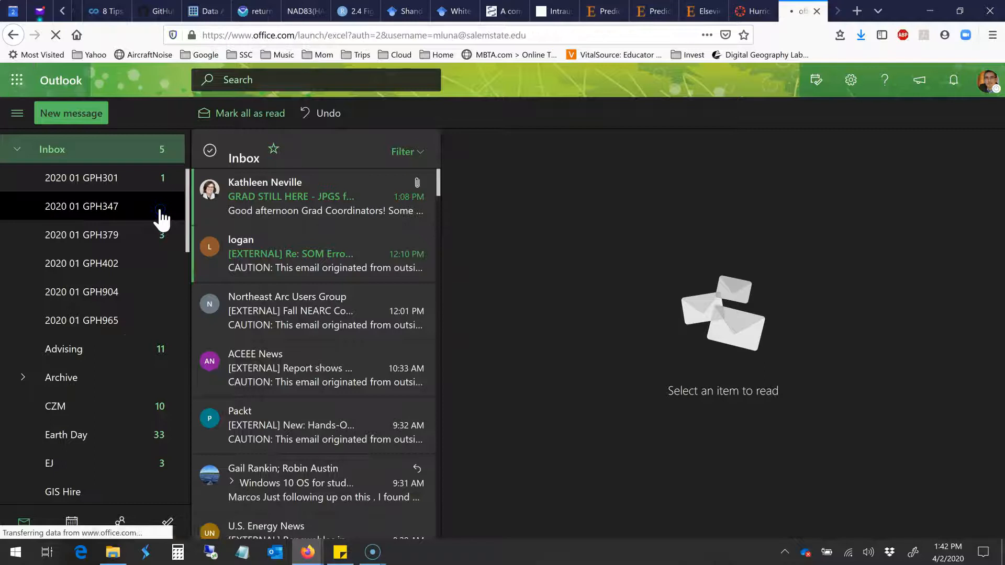
pyautogui.click(583, 355)
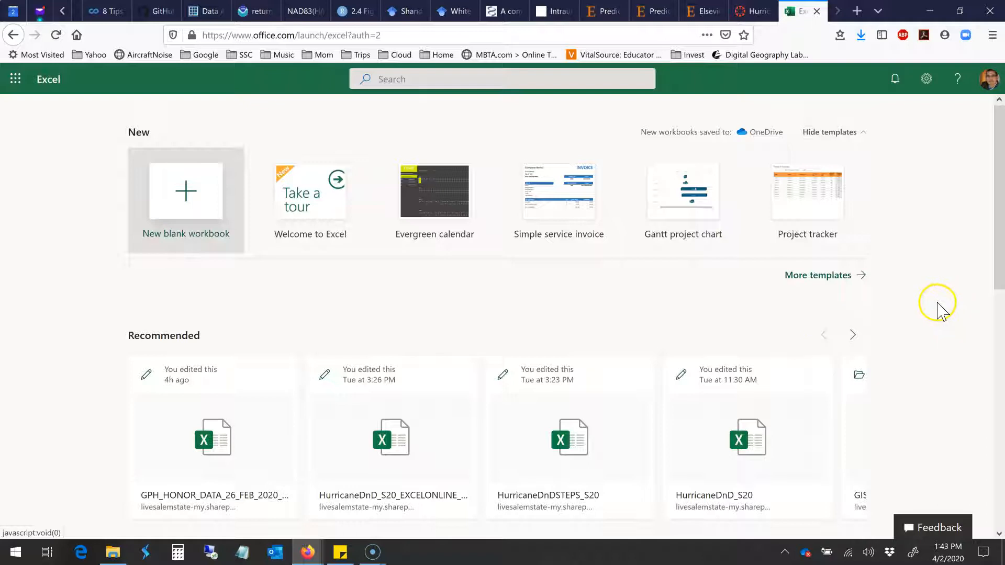
# With the browser snapped beside the desktop, upload and open HurricaneDnD_S20_text.xlsx in Excel for the web, and maximize the browser window again.
pyautogui.scroll(-7, 960, 309)
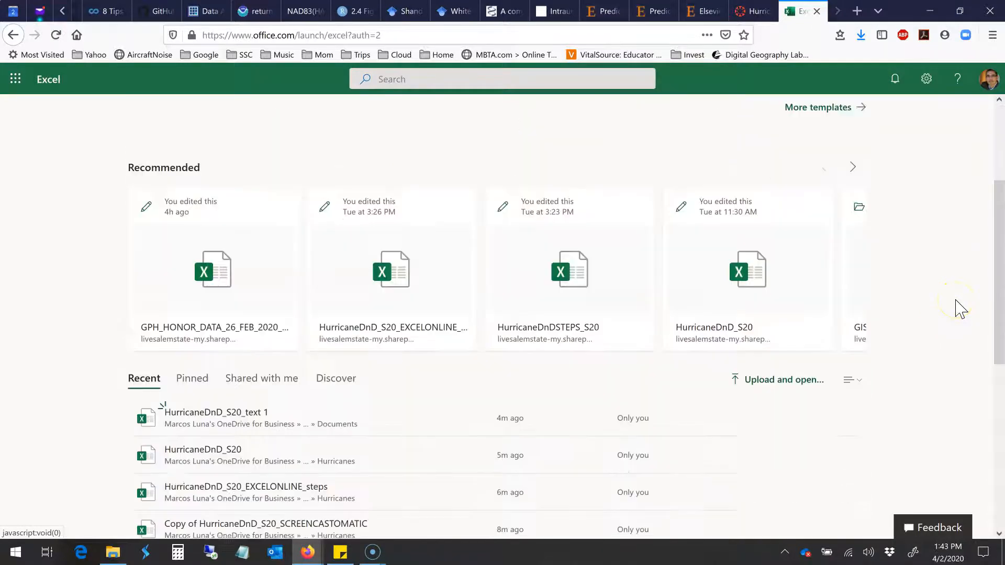
pyautogui.scroll(-3, 961, 309)
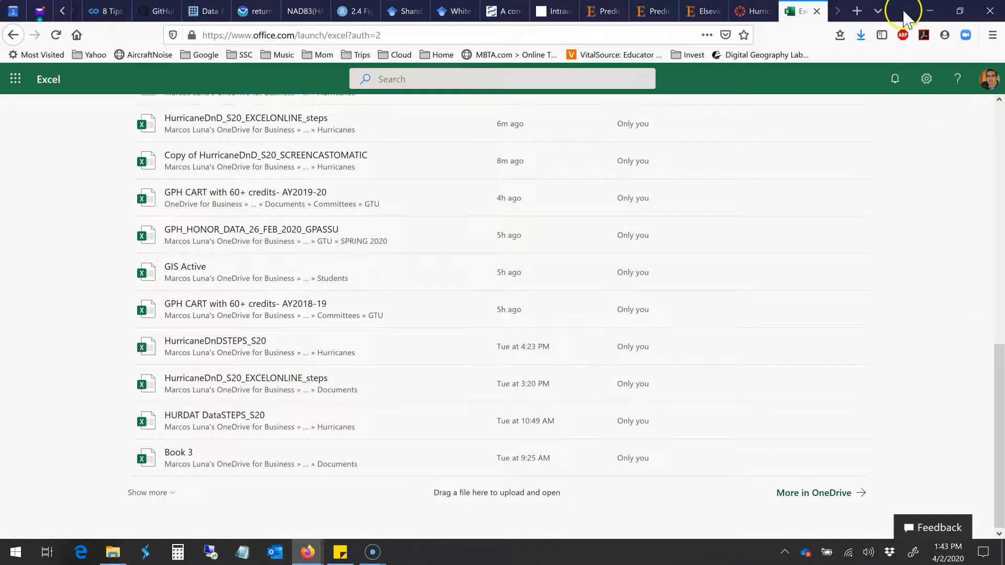
pyautogui.click(960, 11)
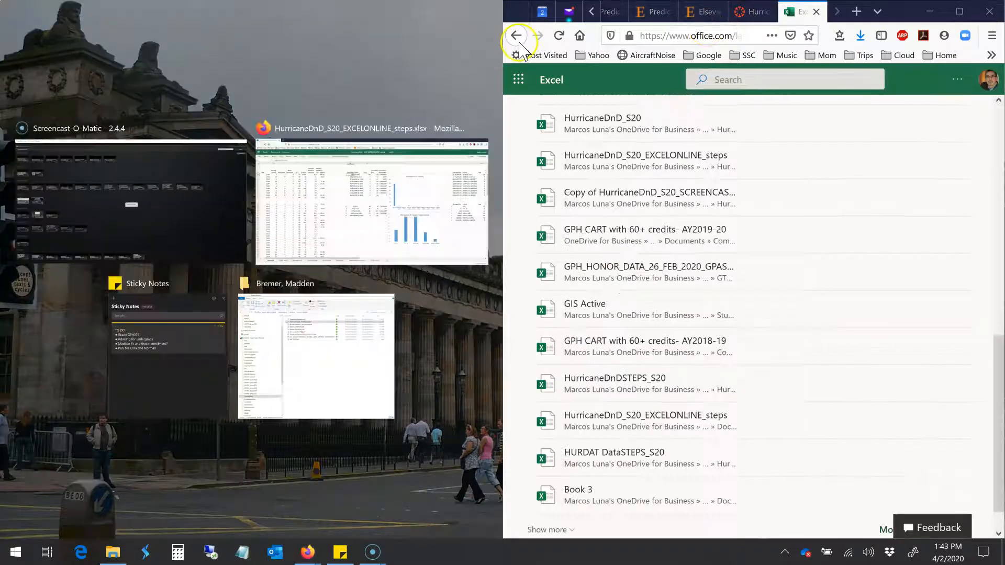
pyautogui.click(435, 329)
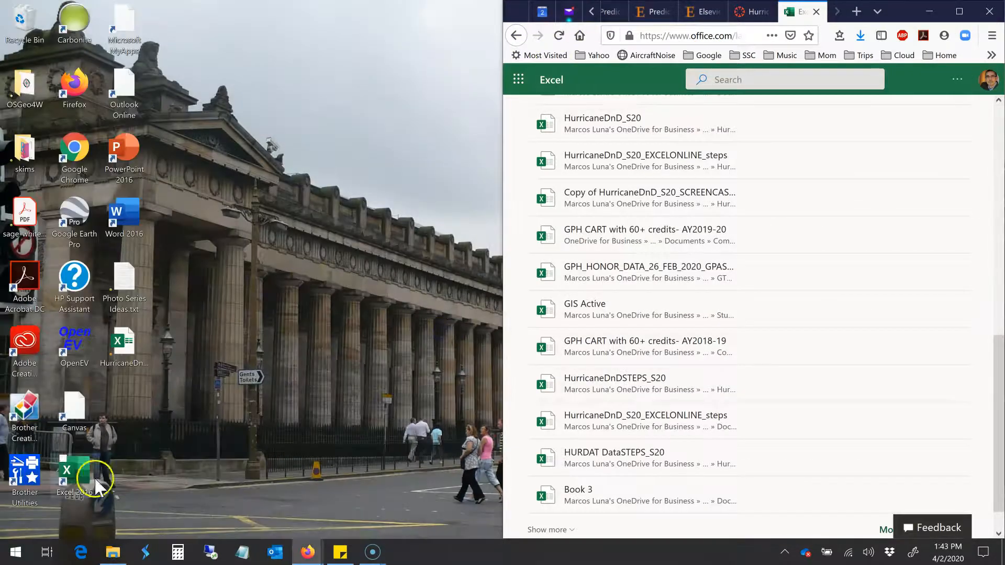
pyautogui.moveTo(129, 351); pyautogui.dragTo(799, 338)
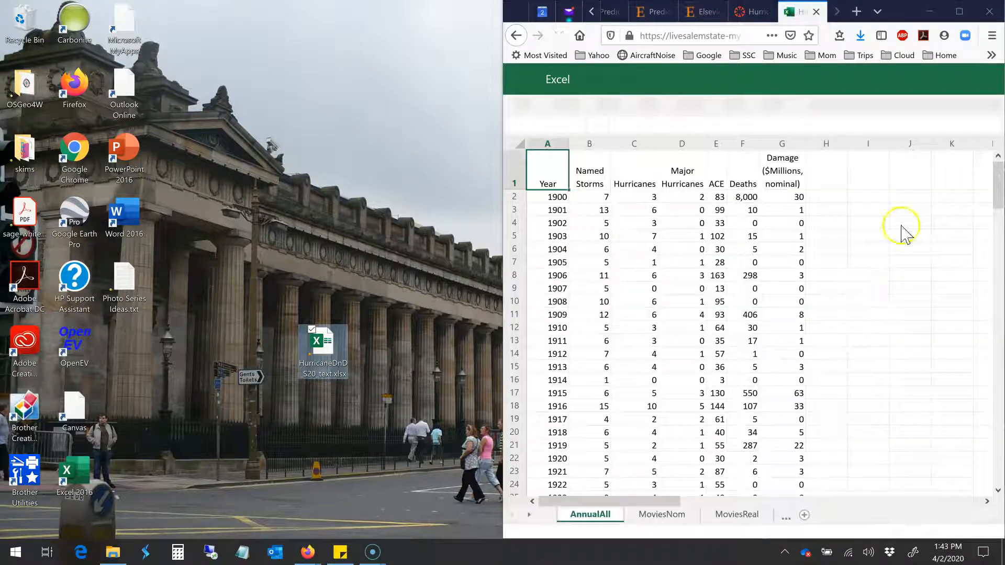
pyautogui.moveTo(903, 11); pyautogui.dragTo(651, 19)
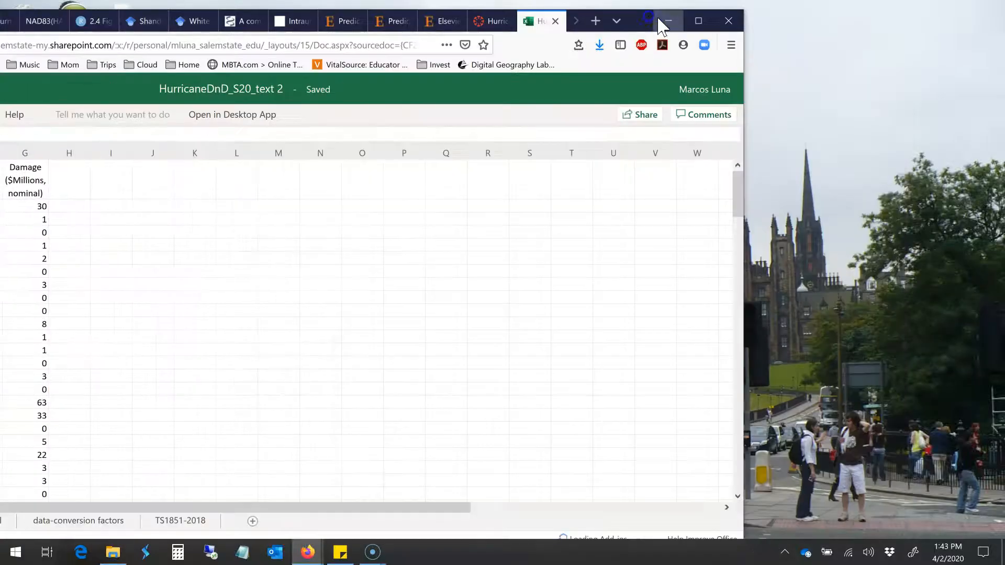
pyautogui.click(699, 19)
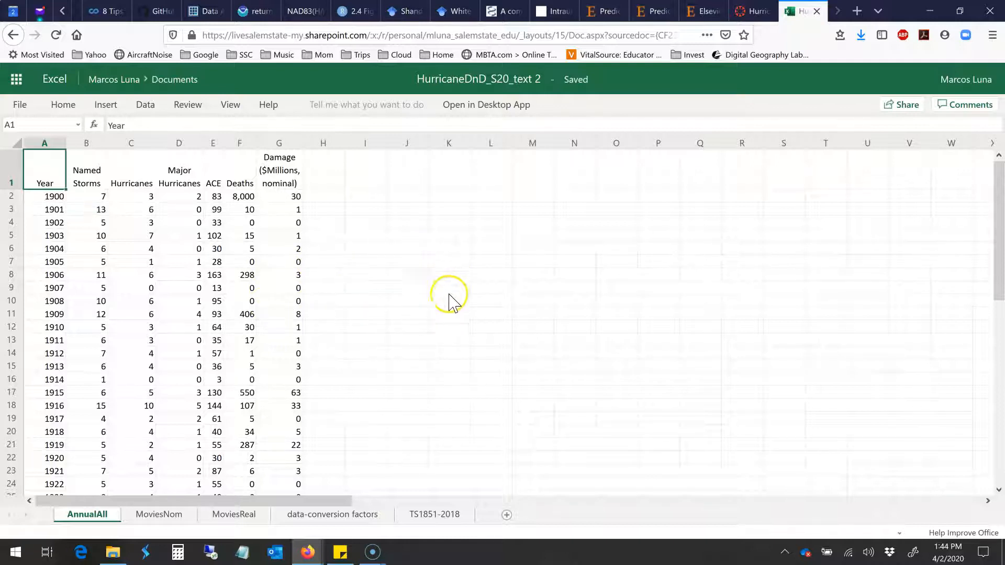
# Insert a histogram of the Deaths values in F2:F121 on the AnnualAll sheet and enlarge it beside the data across columns I to T.
pyautogui.click(244, 201)
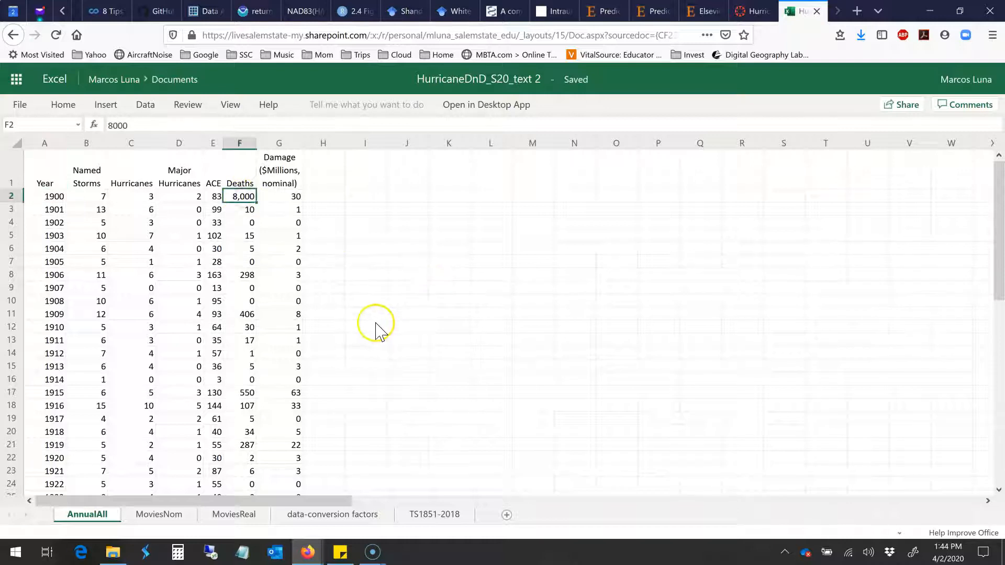
pyautogui.scroll(-19, 267, 360)
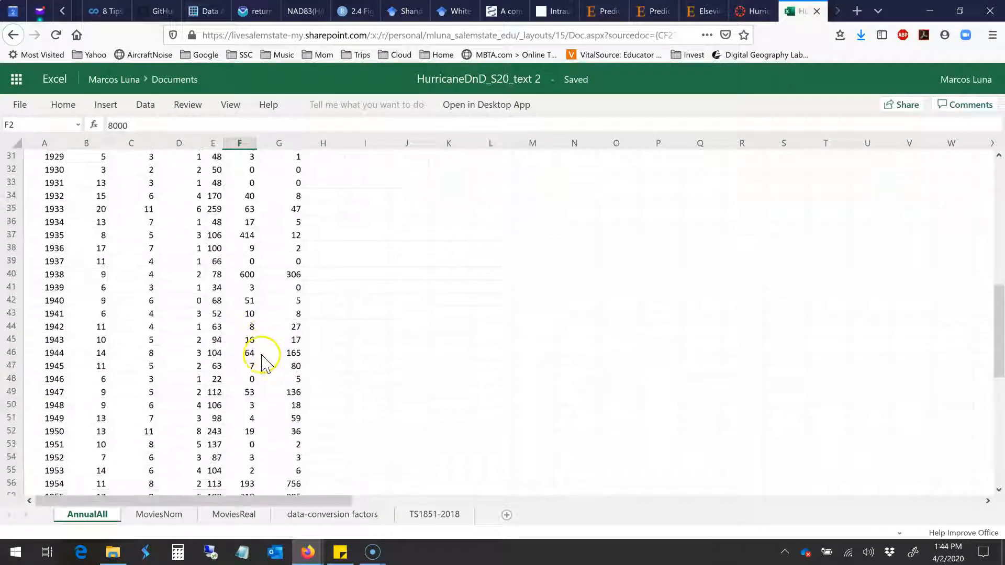
pyautogui.scroll(-14, 260, 368)
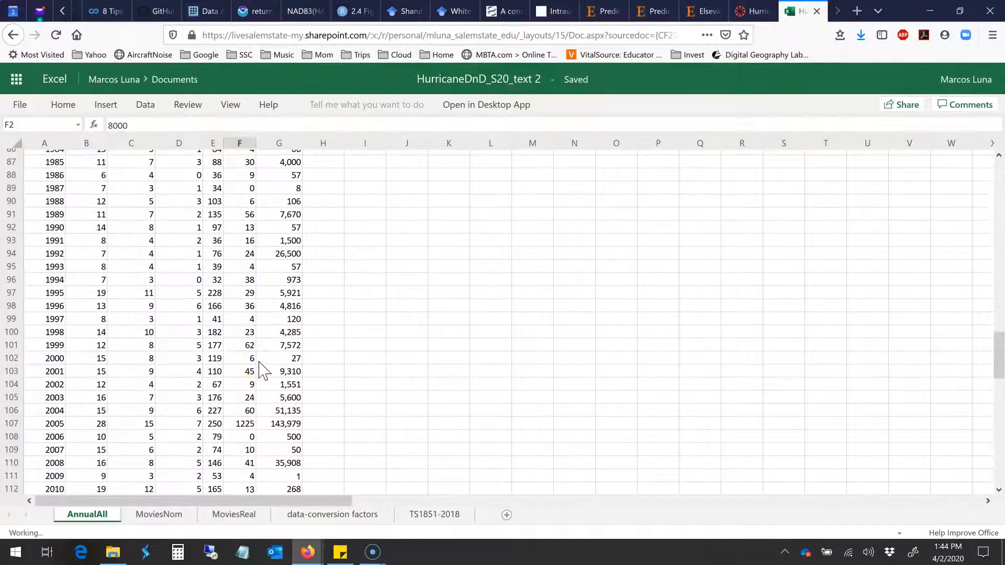
pyautogui.click(245, 421)
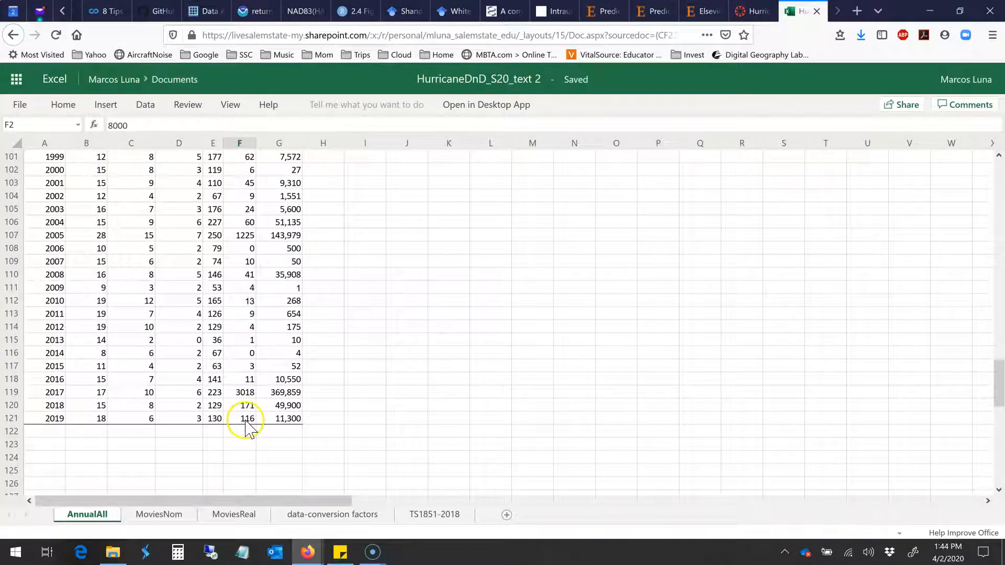
pyautogui.scroll(20, 433, 273)
pyautogui.scroll(11, 433, 273)
pyautogui.click(49, 121)
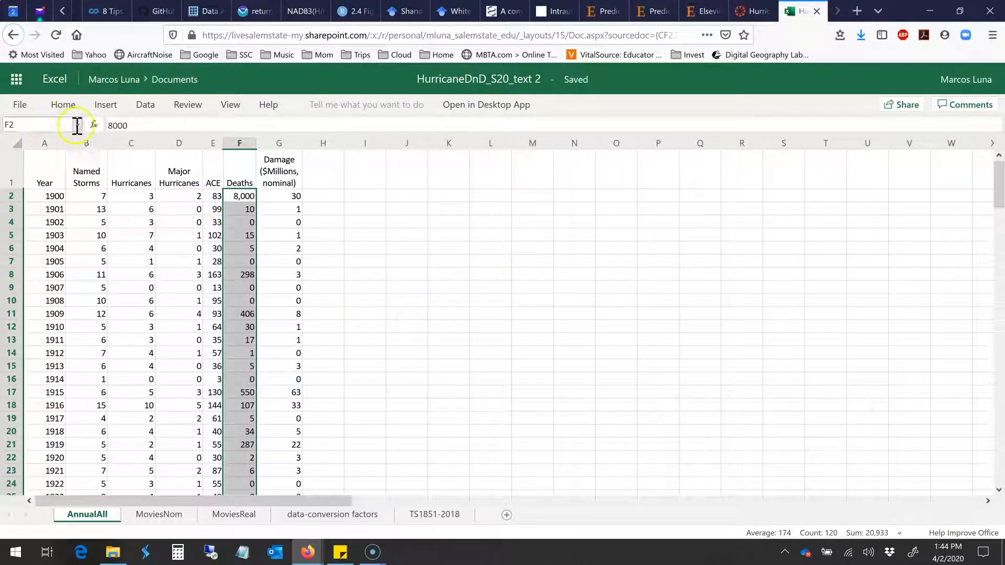
pyautogui.click(108, 106)
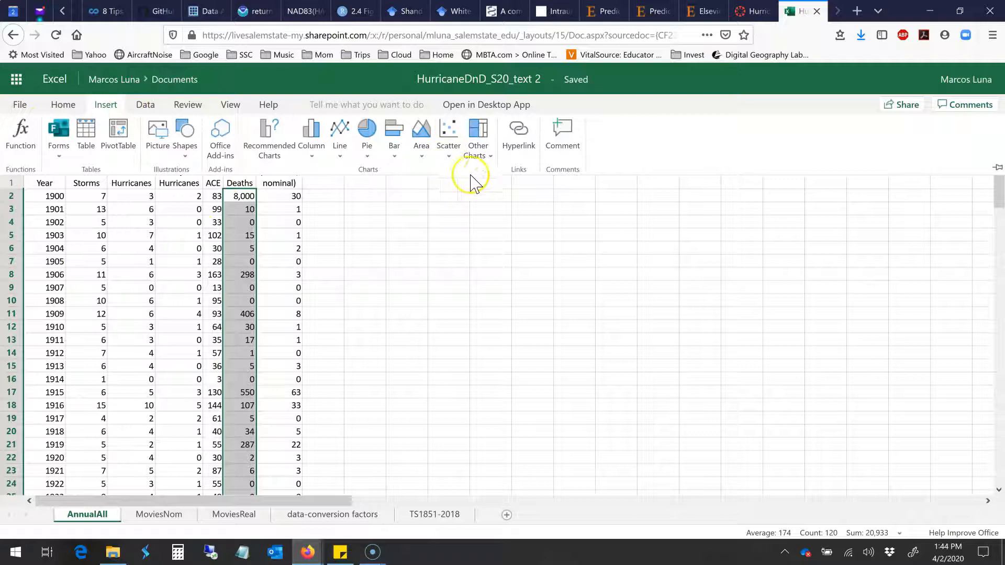
pyautogui.click(489, 156)
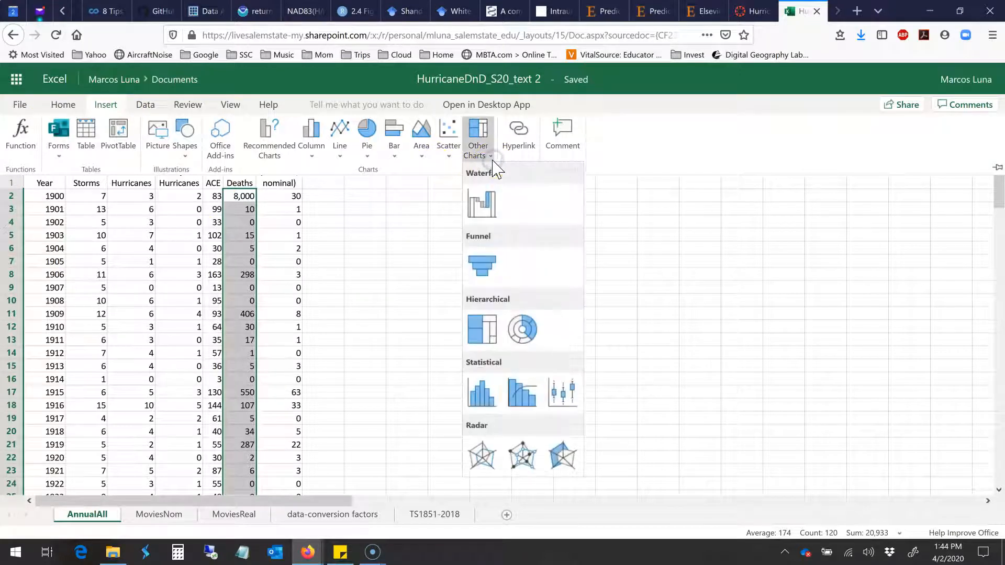
pyautogui.click(486, 404)
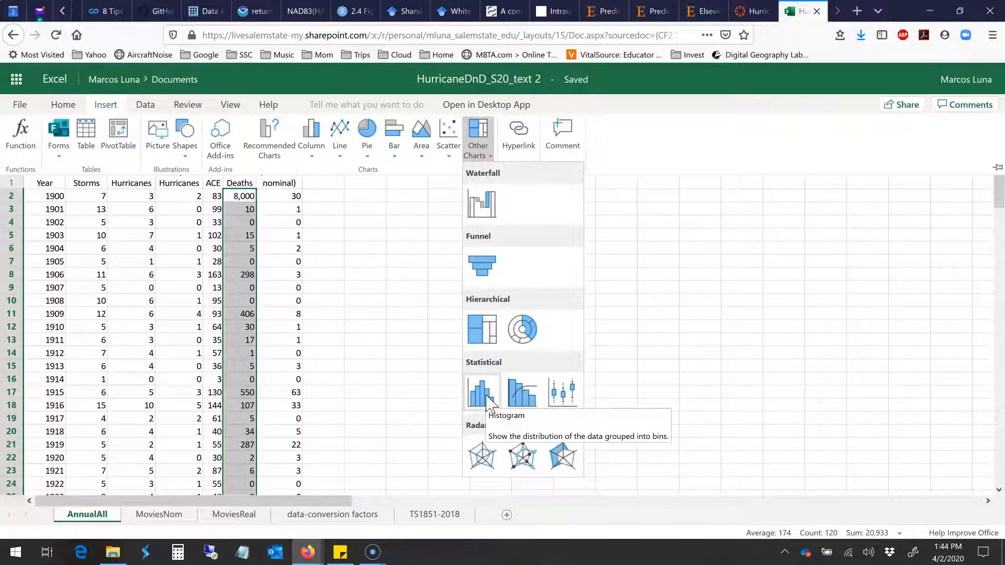
pyautogui.click(487, 403)
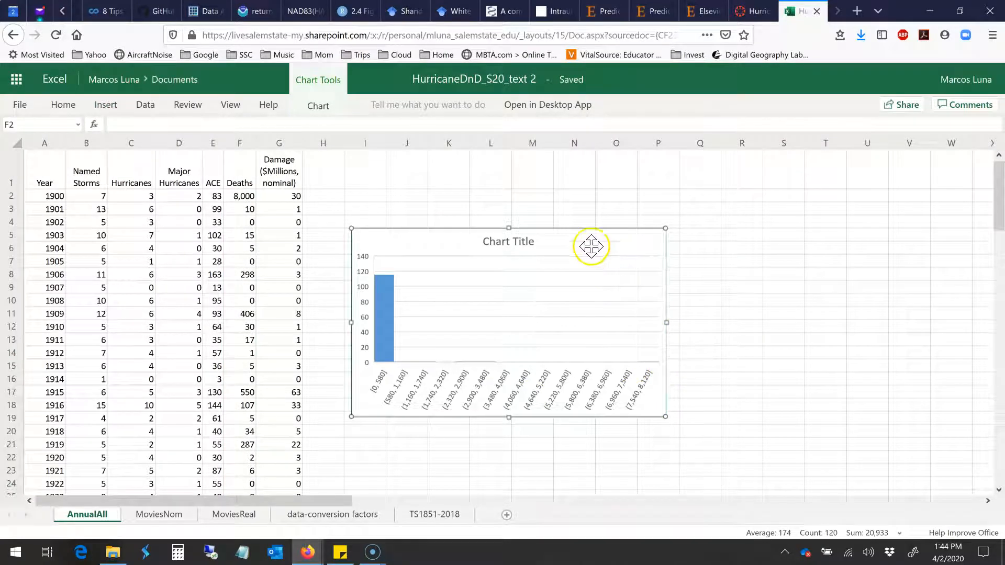
pyautogui.moveTo(591, 246); pyautogui.dragTo(603, 190)
pyautogui.moveTo(673, 359); pyautogui.dragTo(854, 470)
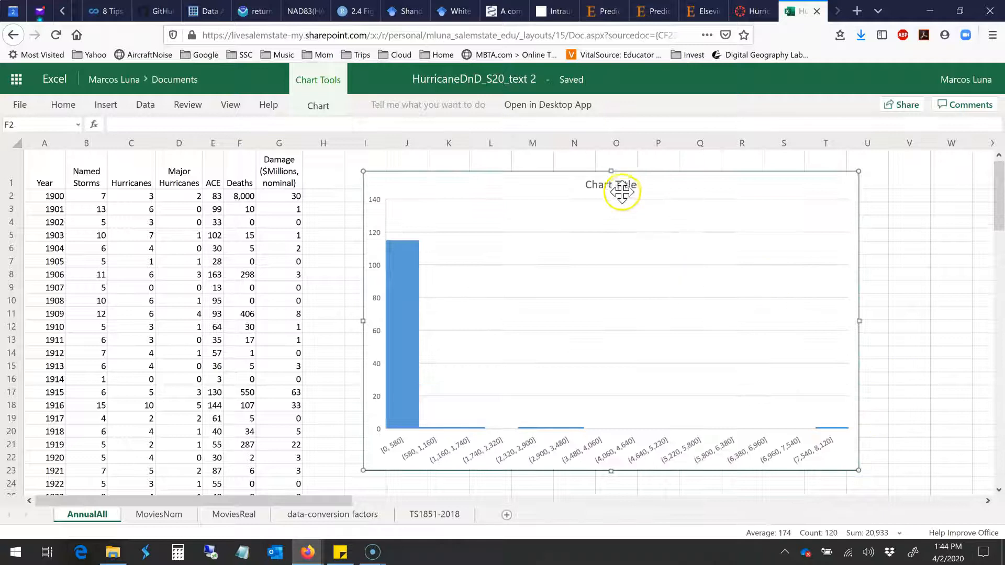
# Set the histogram's chart title to "Histogram of Deaths".
pyautogui.click(319, 106)
pyautogui.click(302, 149)
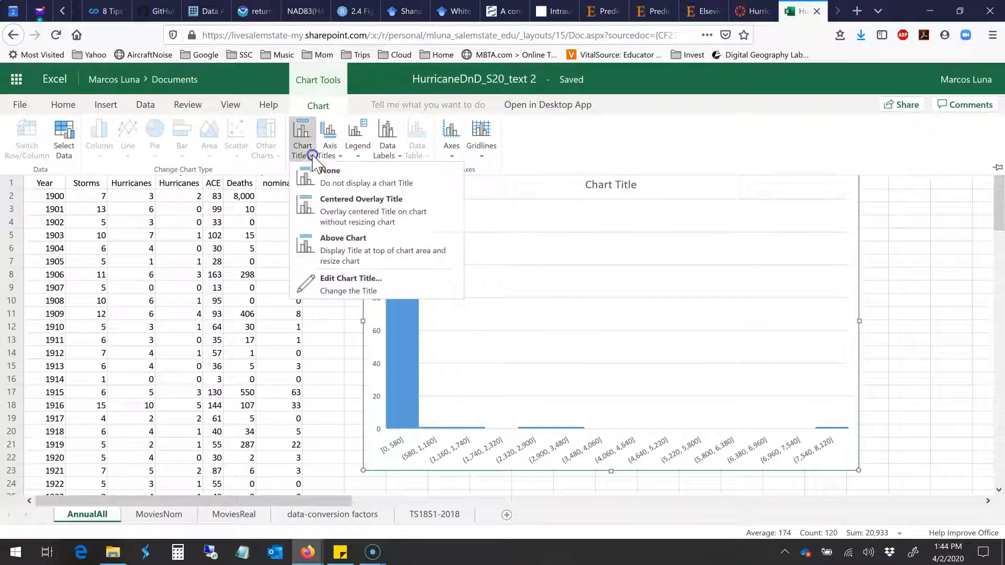
pyautogui.click(352, 211)
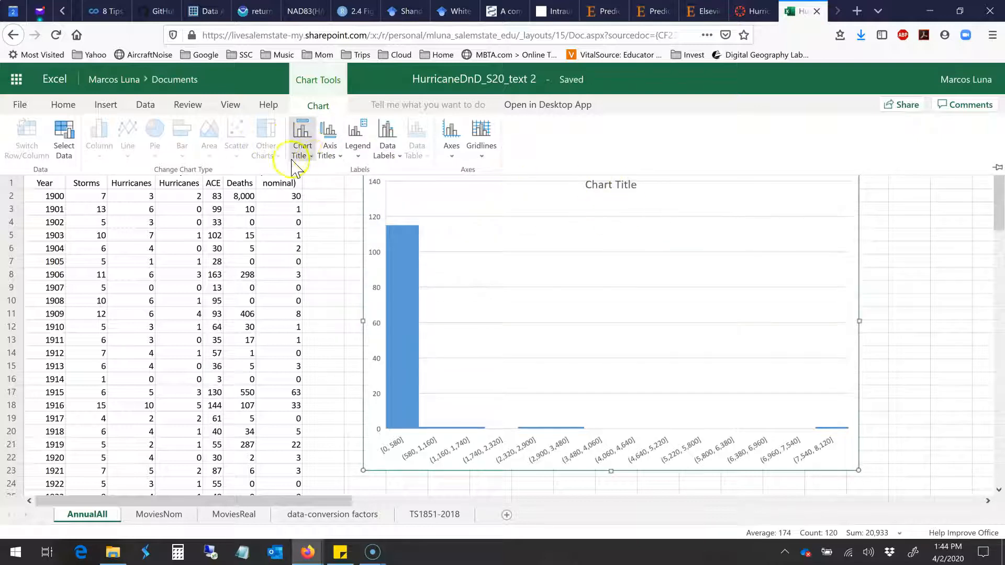
pyautogui.click(302, 140)
pyautogui.click(344, 299)
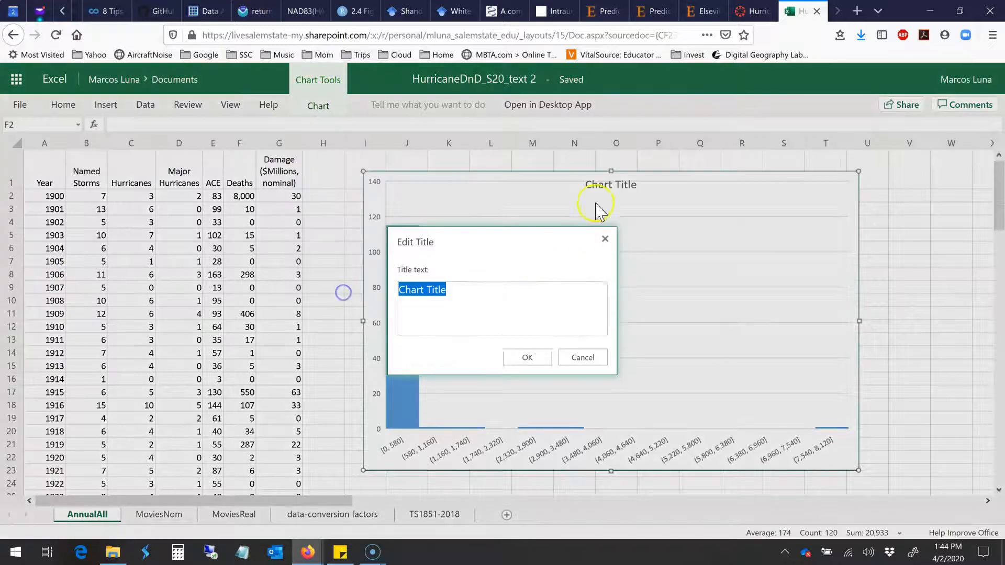
pyautogui.write('His')
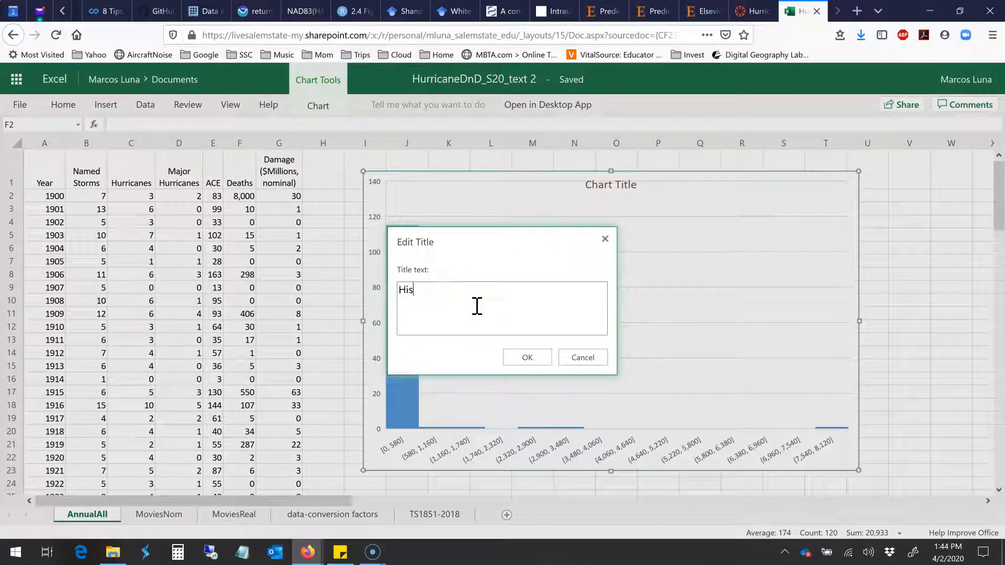
pyautogui.write('togram of Deaths')
pyautogui.click(534, 356)
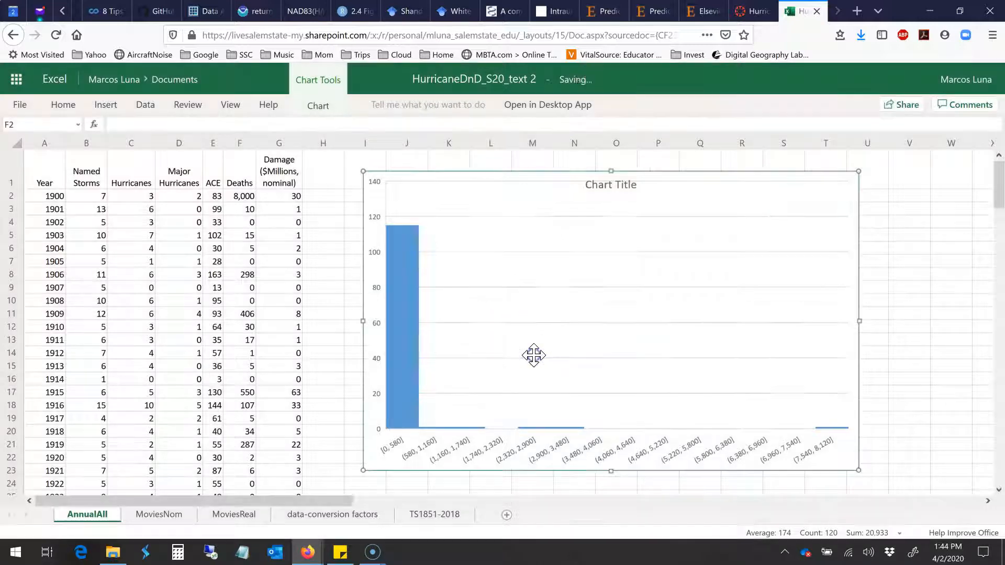
pyautogui.click(884, 273)
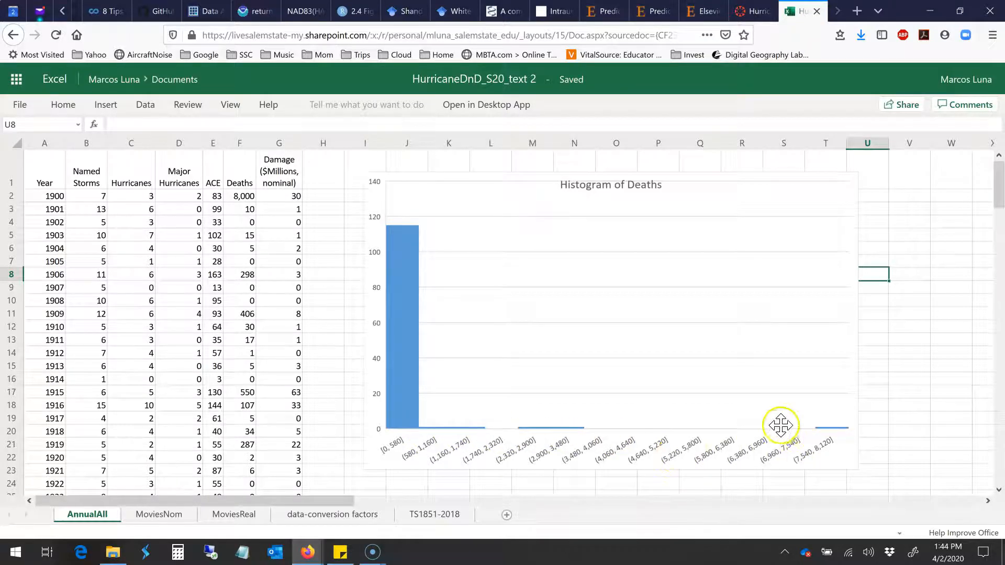
# Check the histogram's available chart options and delete the chart from the AnnualAll sheet.
pyautogui.click(728, 202)
pyautogui.rightClick(728, 203)
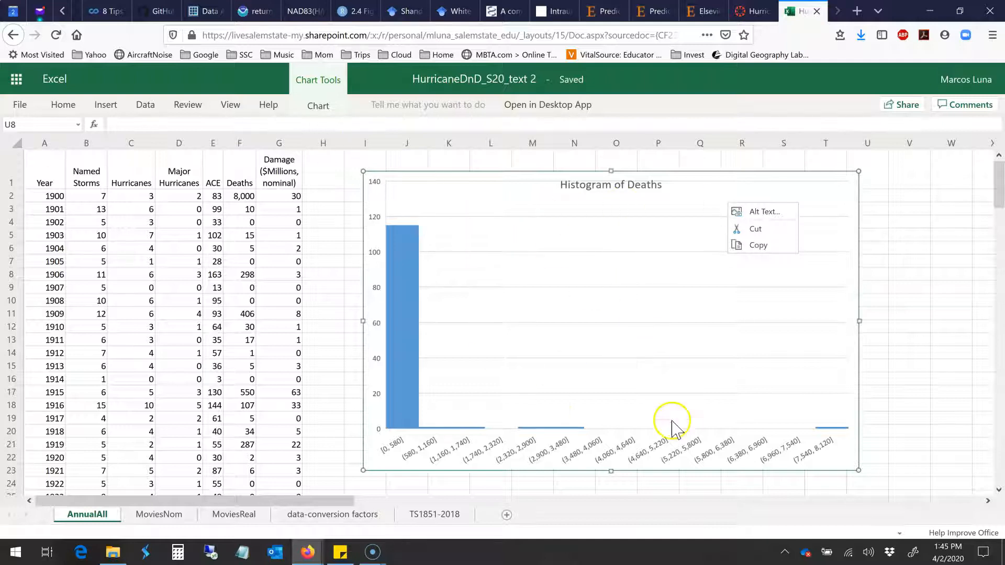
pyautogui.click(321, 105)
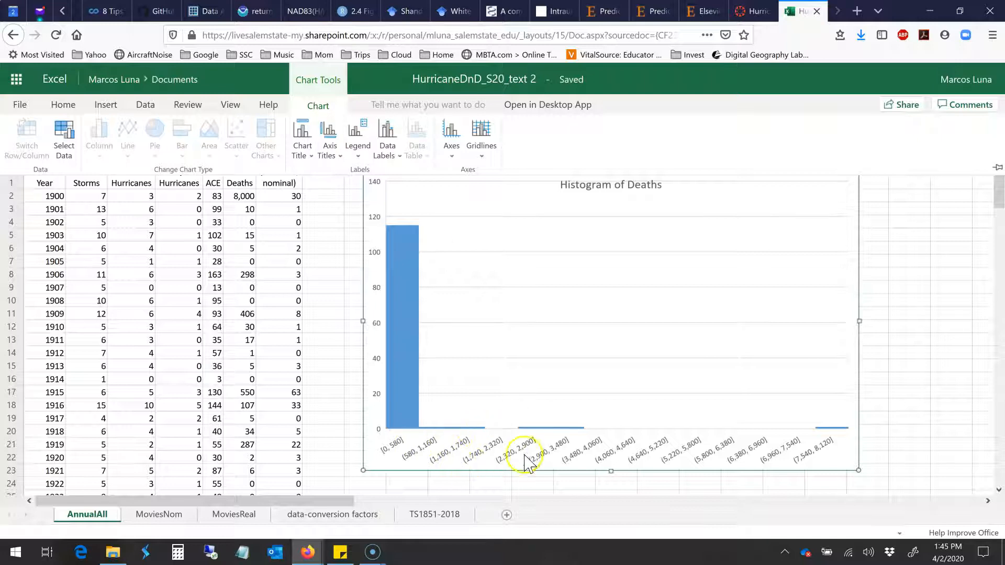
pyautogui.click(889, 260)
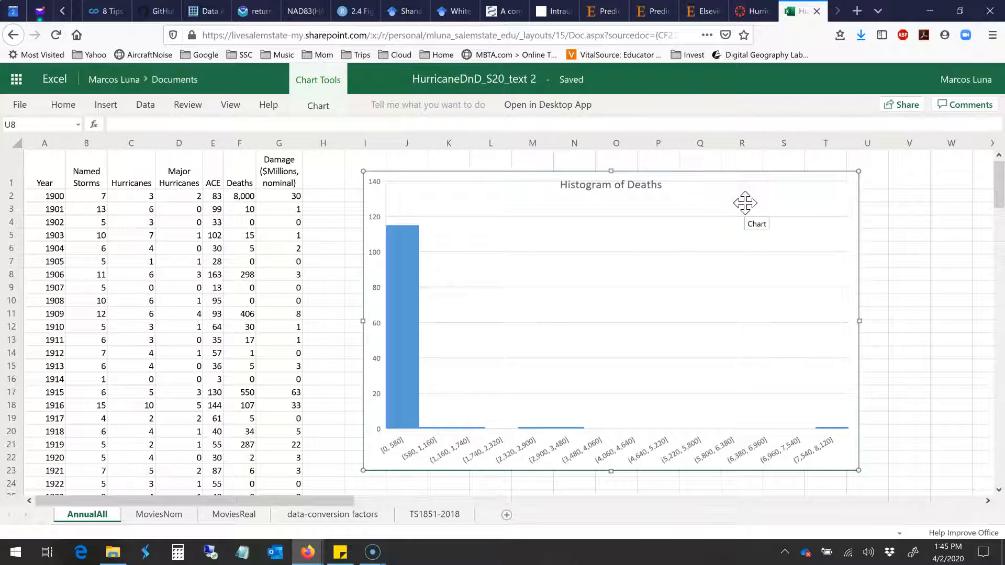
pyautogui.press('Delete')
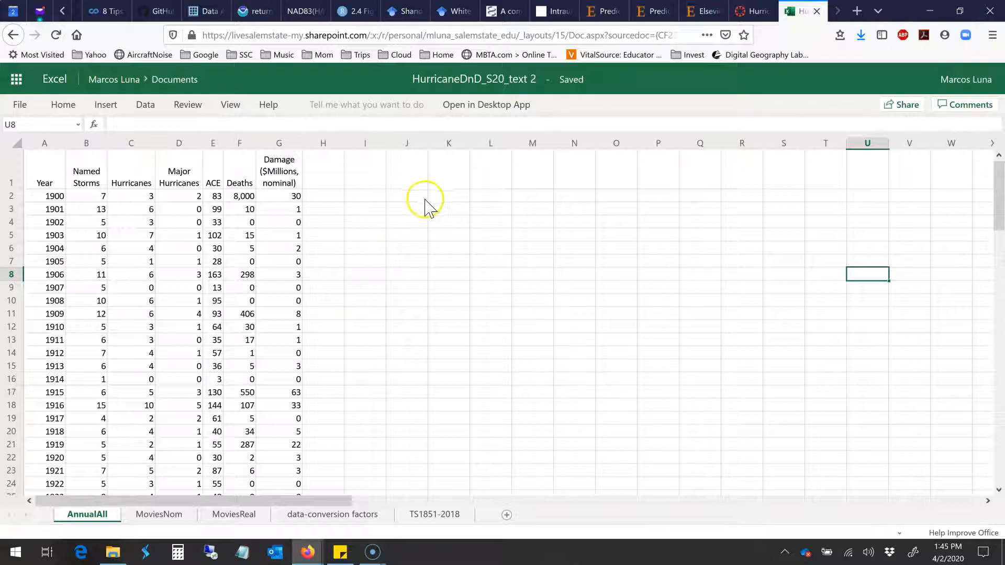
# Enter the header "Death Bins" in cell J1.
pyautogui.click(417, 178)
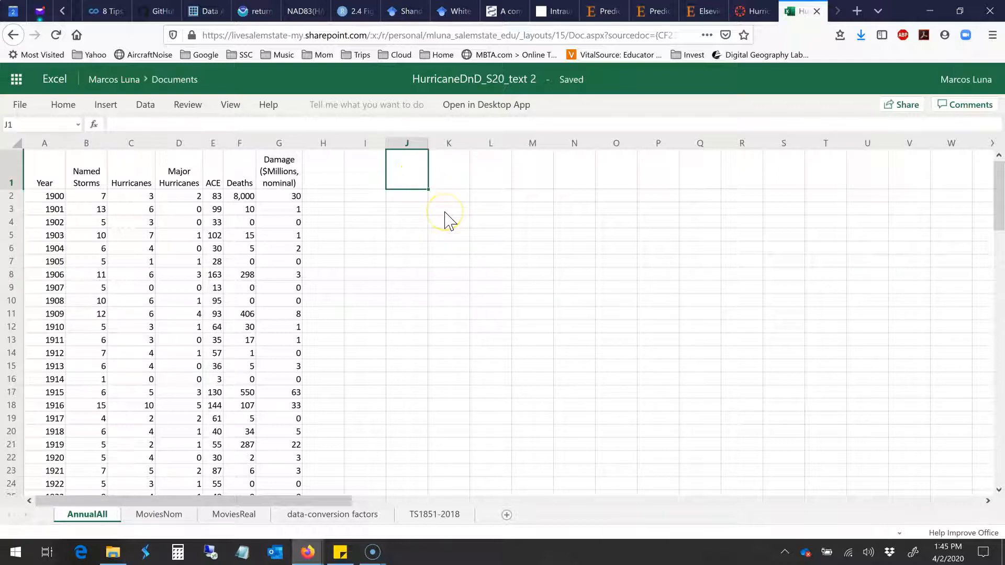
pyautogui.write('Death Bins')
pyautogui.press('Return')
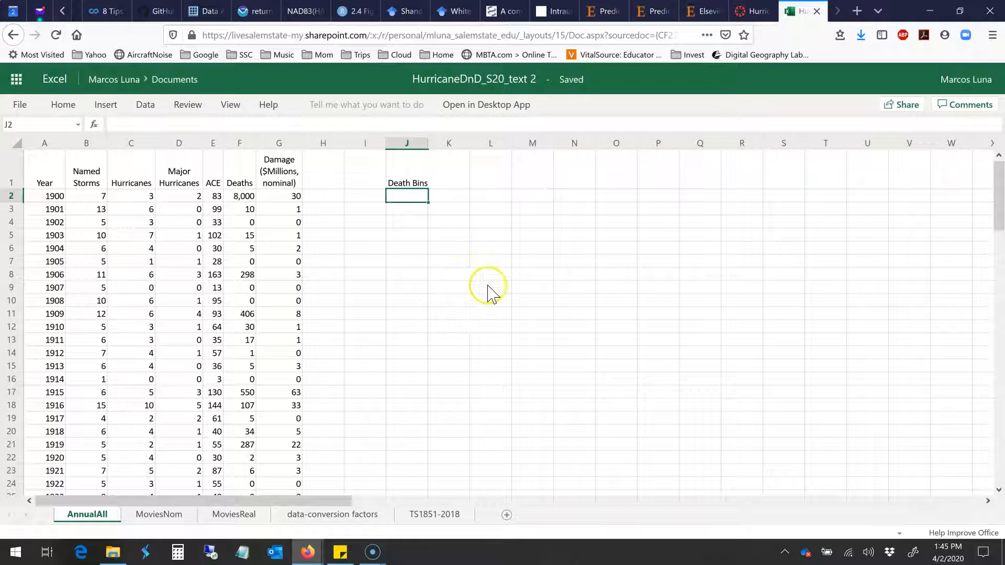
# Enter the formula =max(f2:f121)/10 in J2 to calculate the first death bin's upper limit.
pyautogui.write('=')
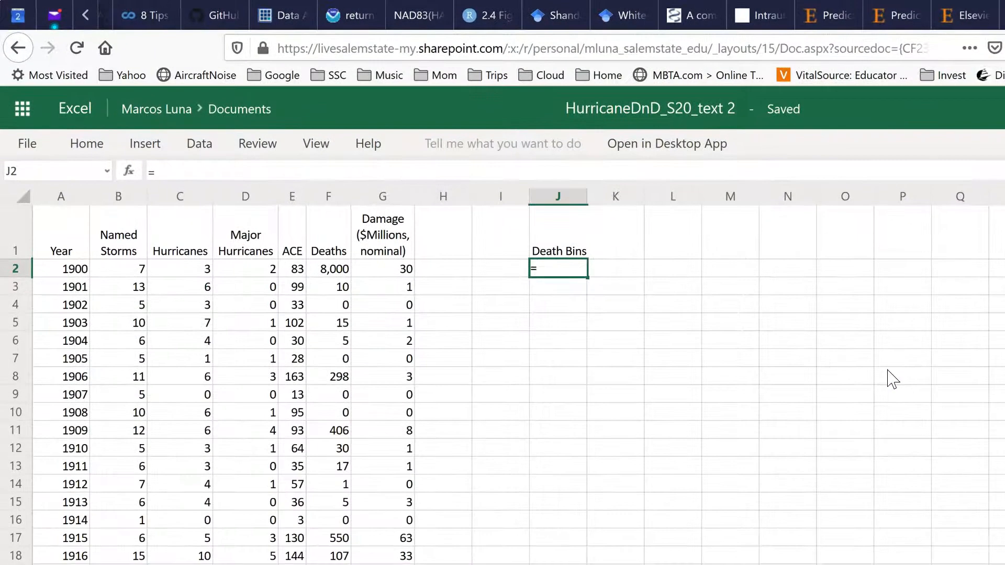
pyautogui.write('max(')
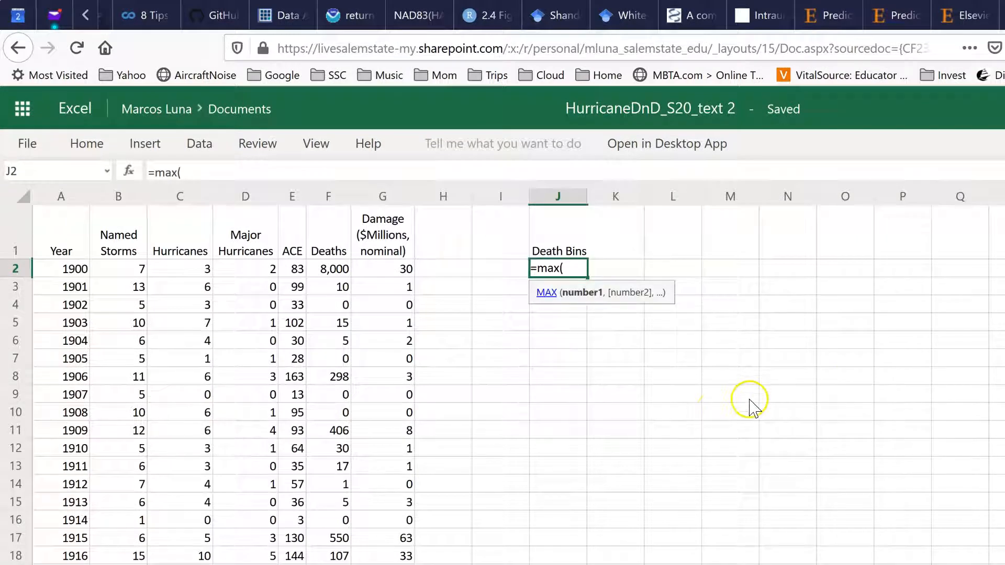
pyautogui.write('f2')
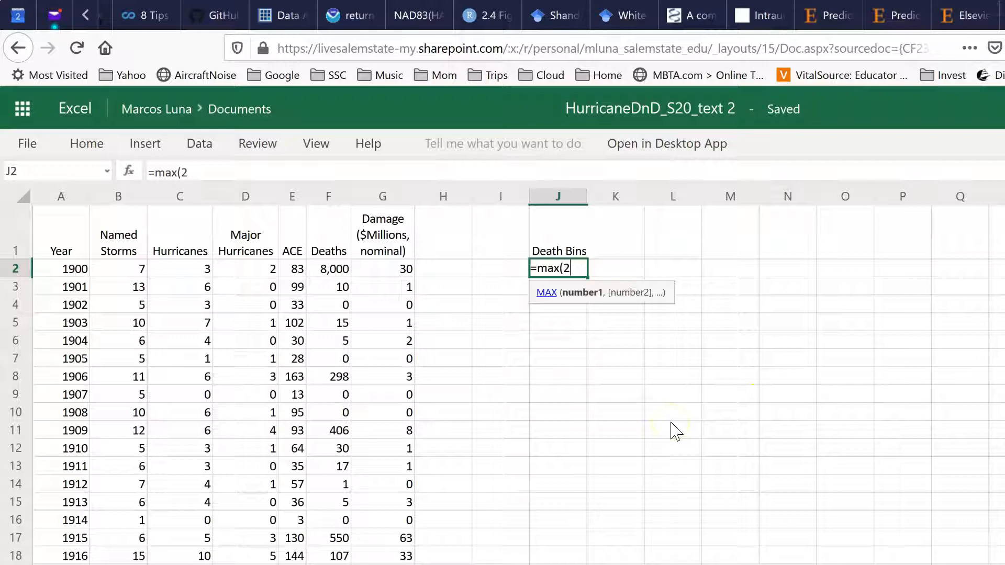
pyautogui.press('BackSpace')
pyautogui.write('2:')
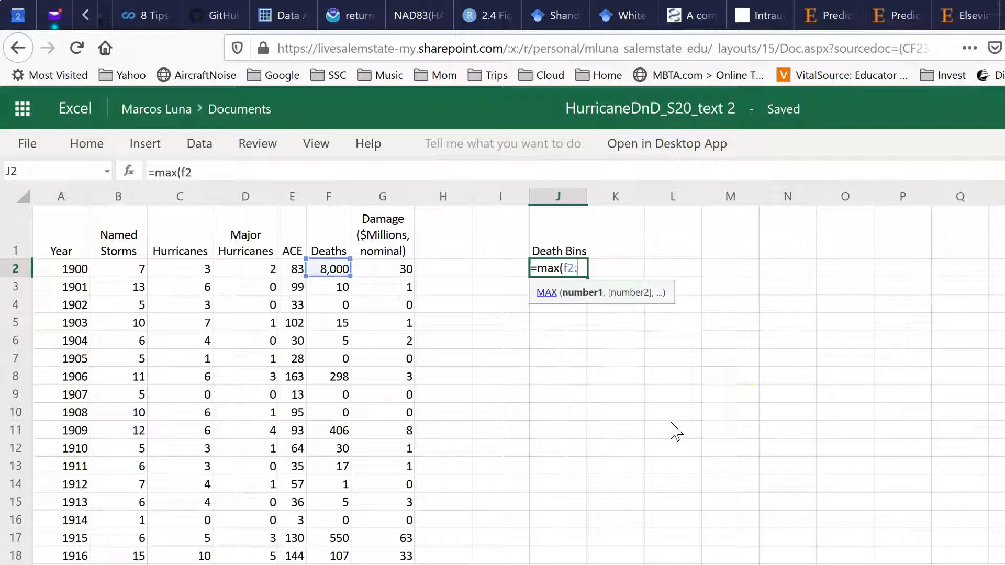
pyautogui.write('f1')
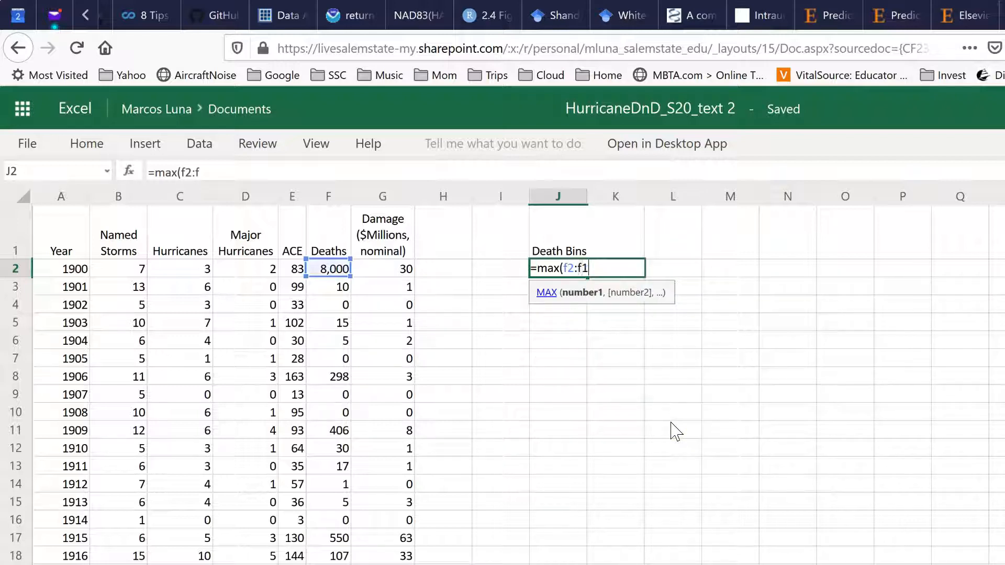
pyautogui.write('21)/')
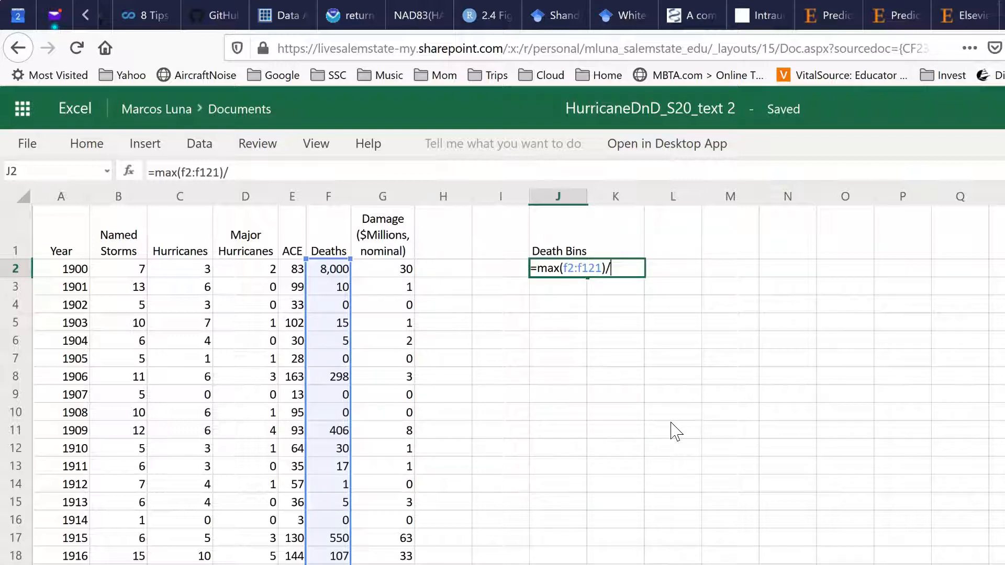
pyautogui.write('10')
pyautogui.press('Return')
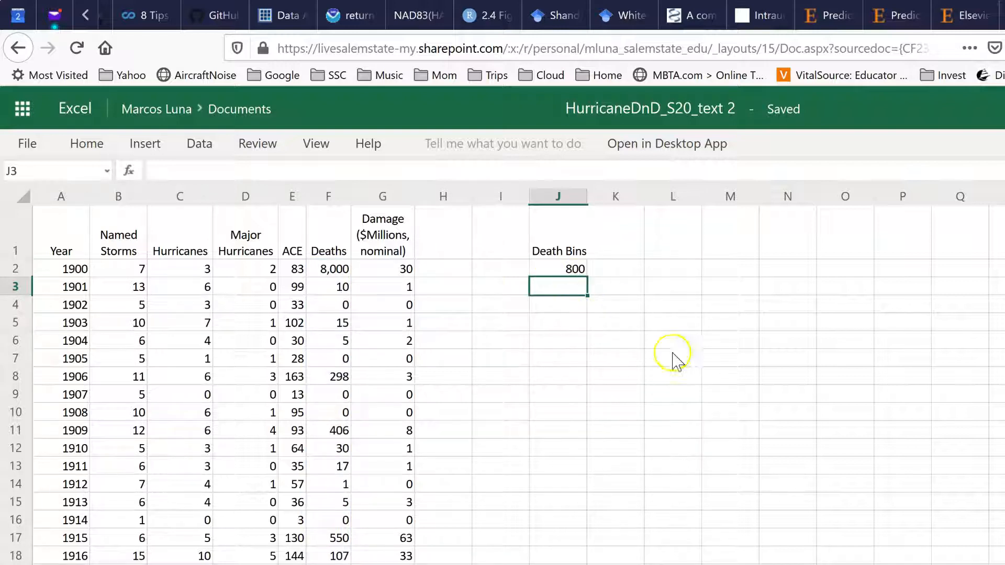
# Enter =J2+800 in J3 and fill the formula down through J11 to build the remaining death bins.
pyautogui.write('=')
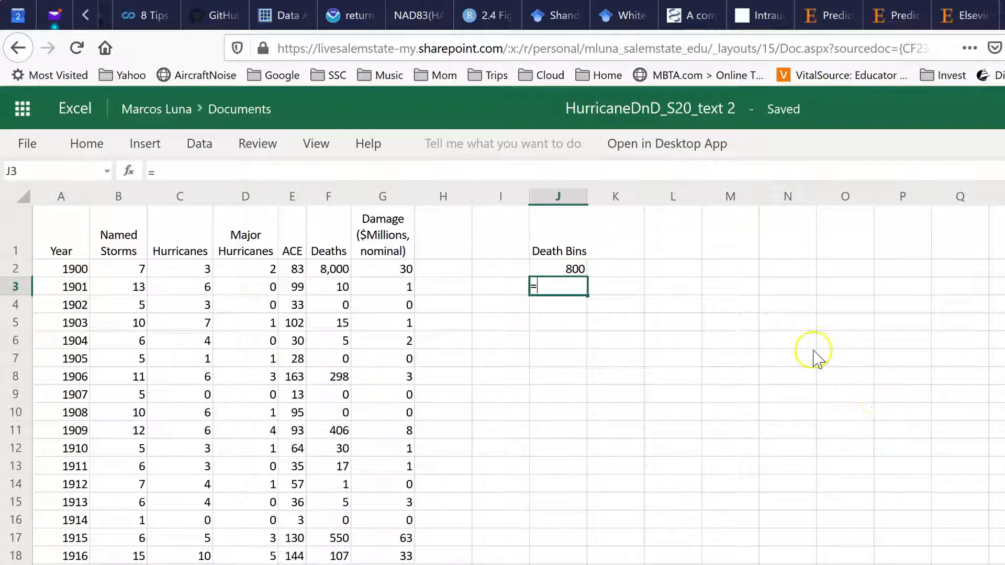
pyautogui.click(578, 267)
pyautogui.write('+800')
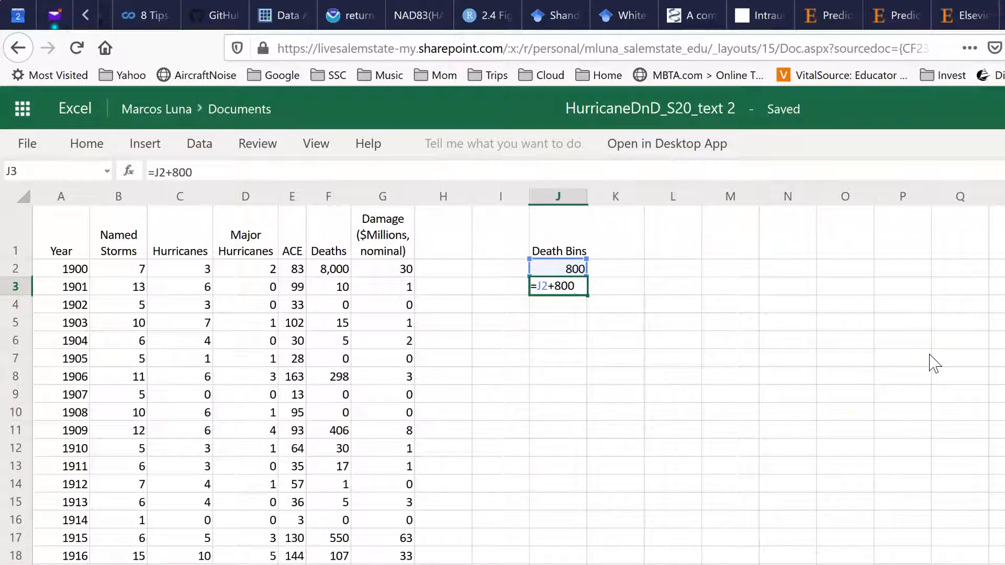
pyautogui.press('Return')
pyautogui.click(576, 288)
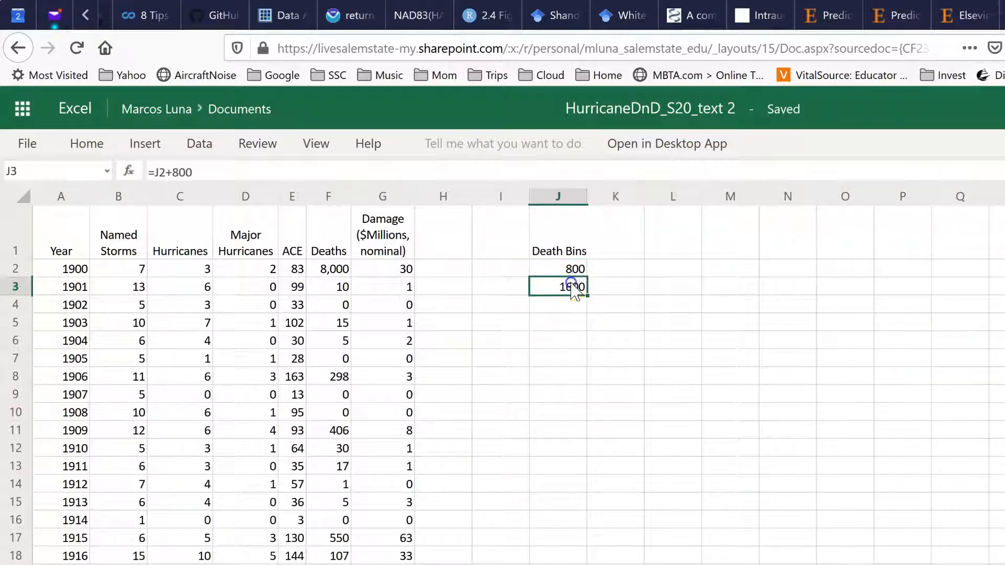
pyautogui.moveTo(587, 294); pyautogui.dragTo(588, 439)
pyautogui.click(576, 434)
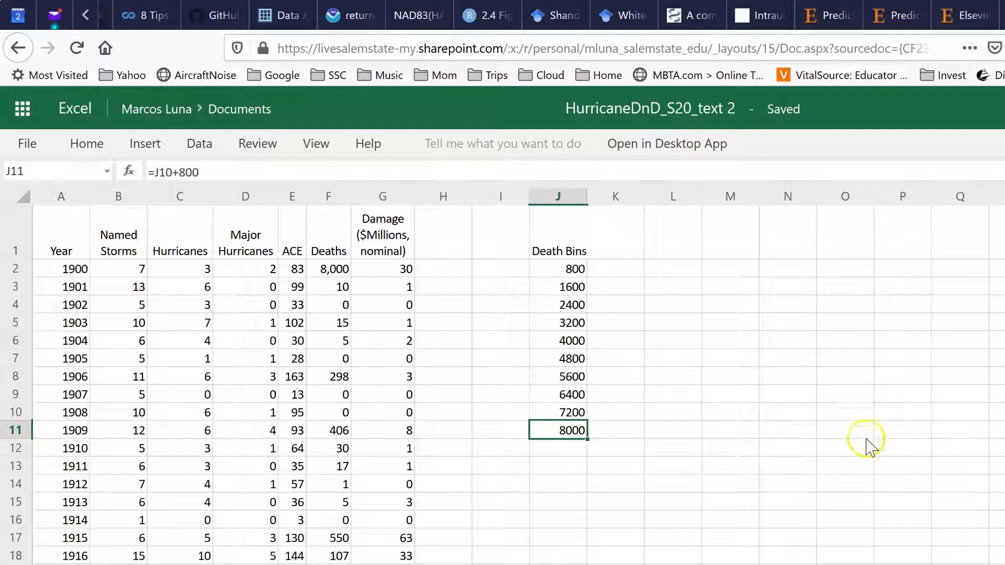
# Widen column J slightly and enter the header "Labels" in cell K1.
pyautogui.moveTo(588, 197); pyautogui.dragTo(594, 200)
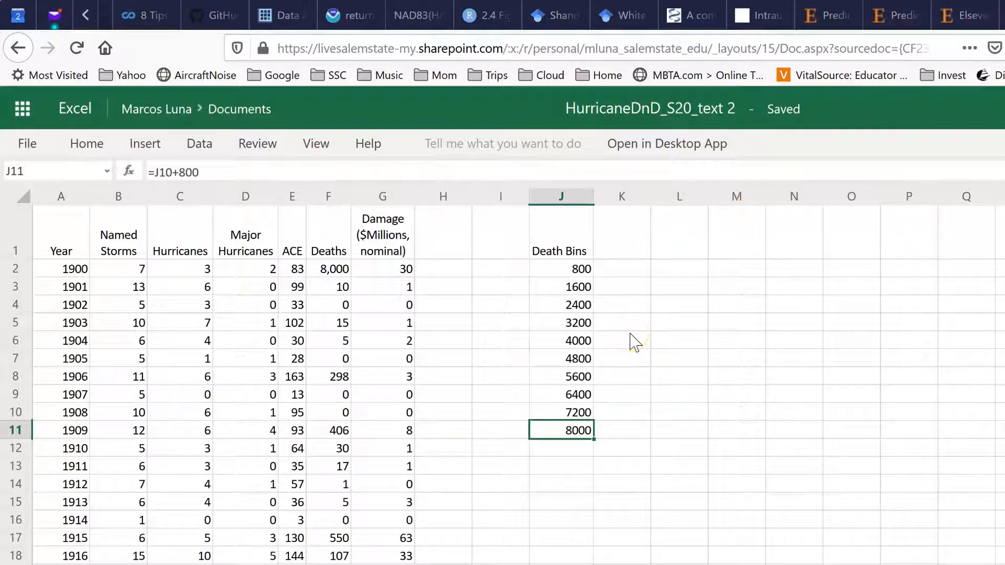
pyautogui.click(631, 243)
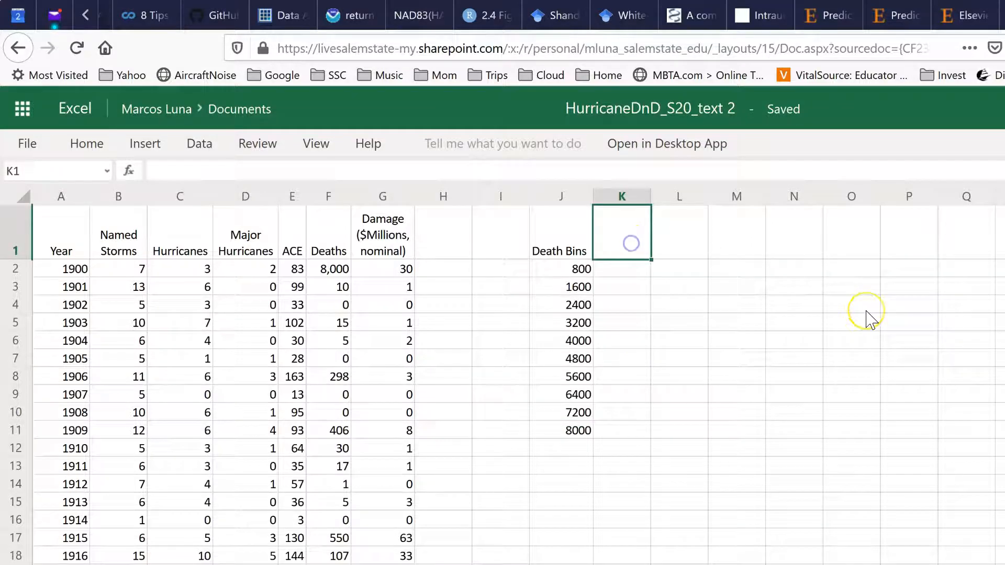
pyautogui.write('Labels')
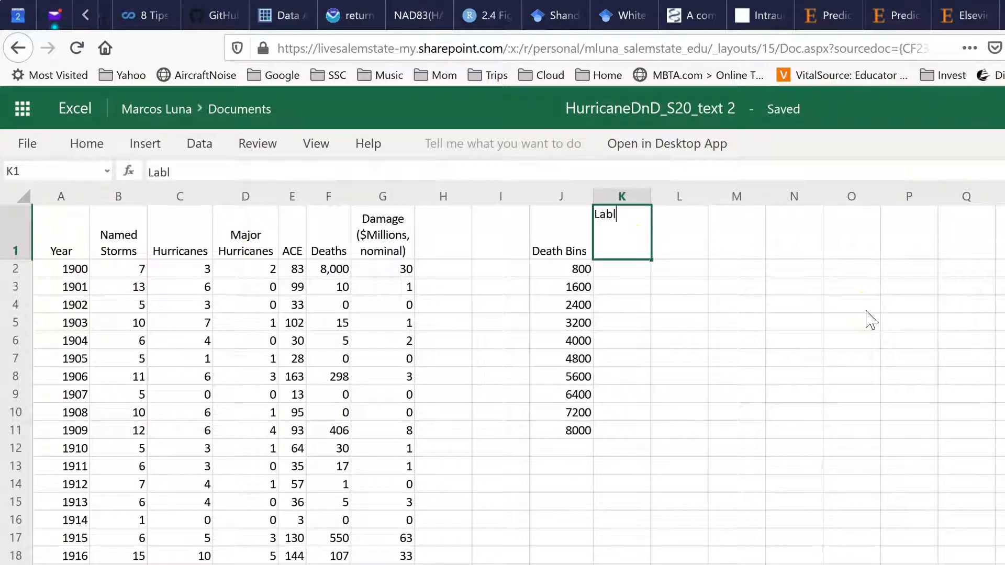
pyautogui.press('Return')
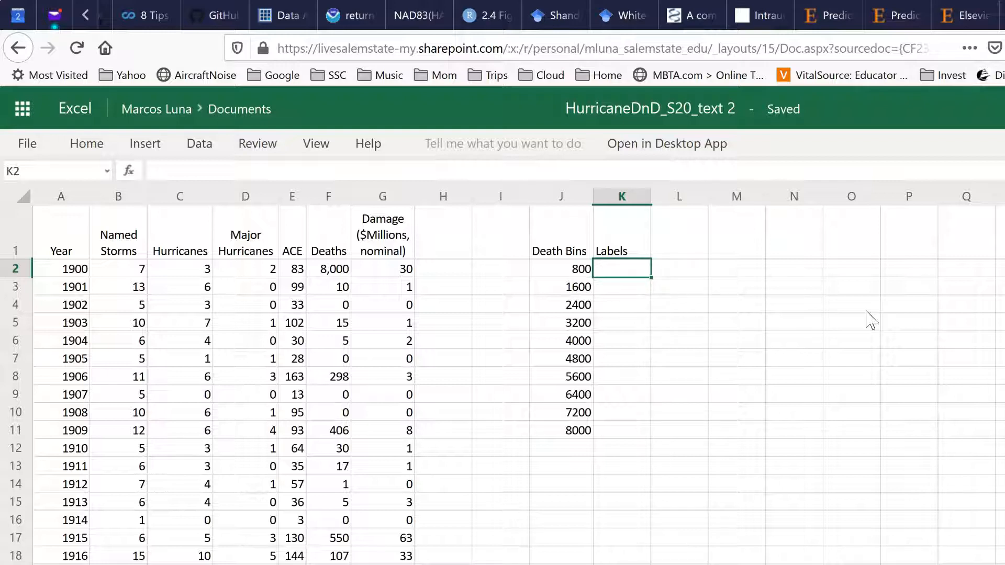
# Enter a CONCAT formula in K2 that joins the text "0 to " with the bin value in J2.
pyautogui.write('=con')
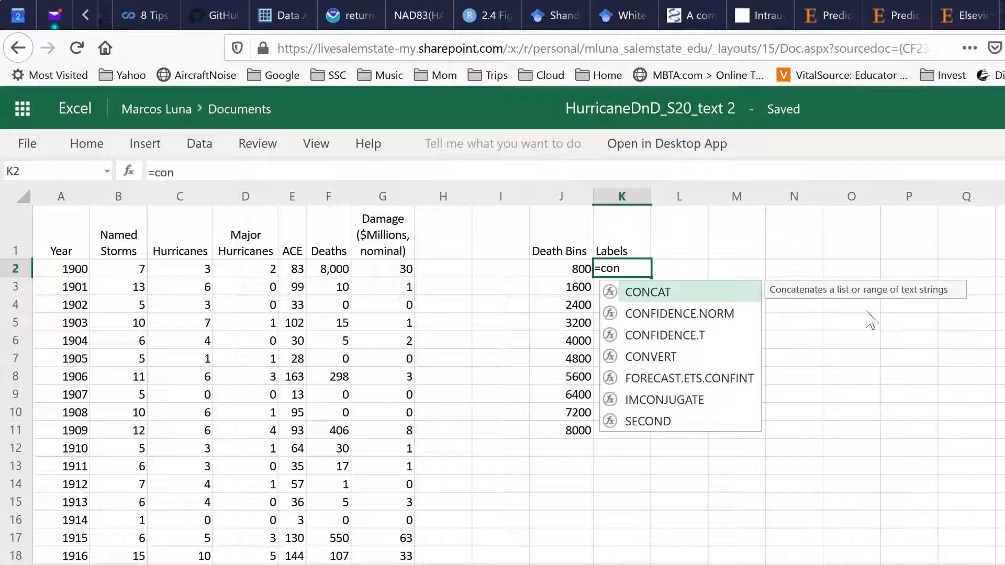
pyautogui.doubleClick(661, 294)
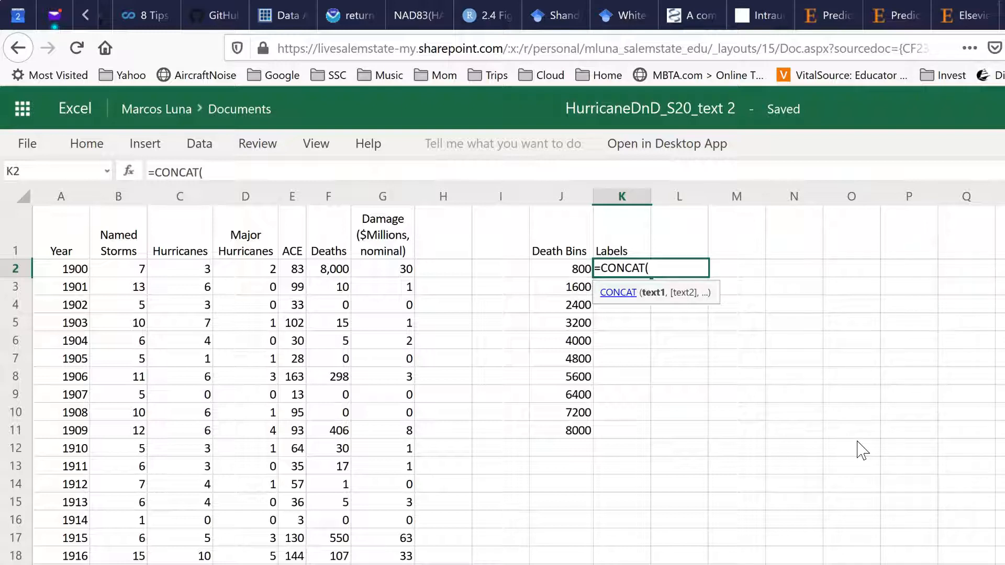
pyautogui.write('"0 to')
pyautogui.write('",')
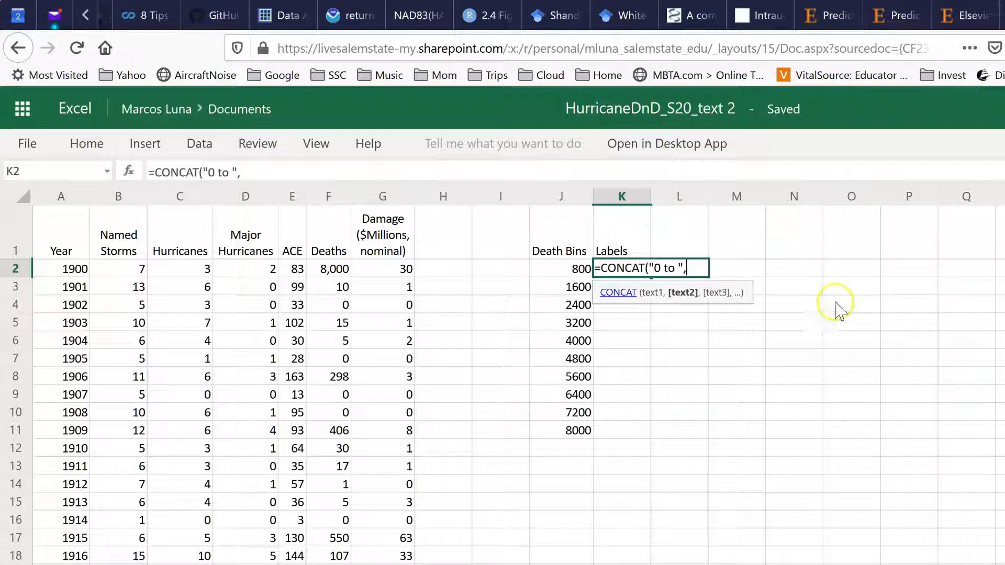
pyautogui.click(570, 270)
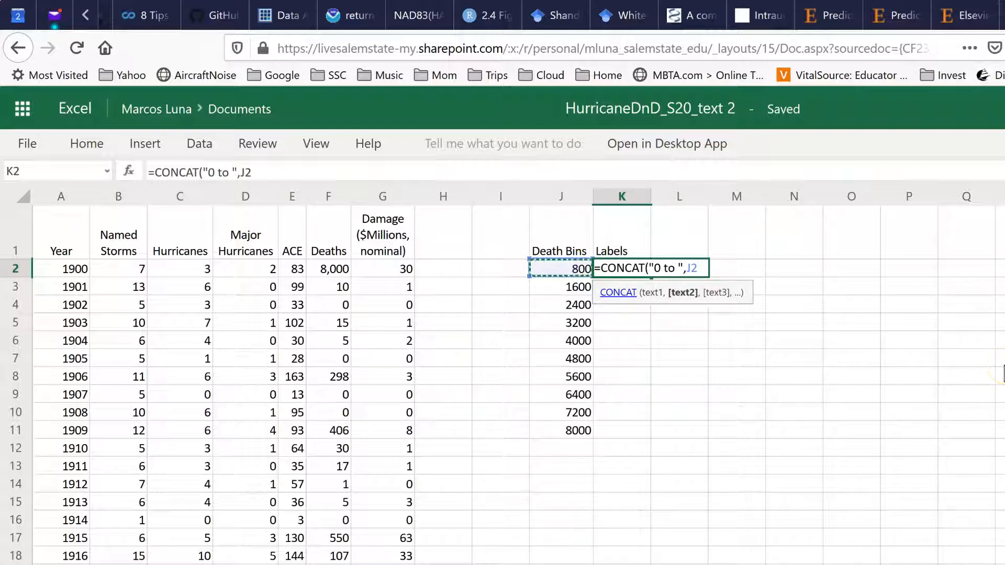
pyautogui.press('Return')
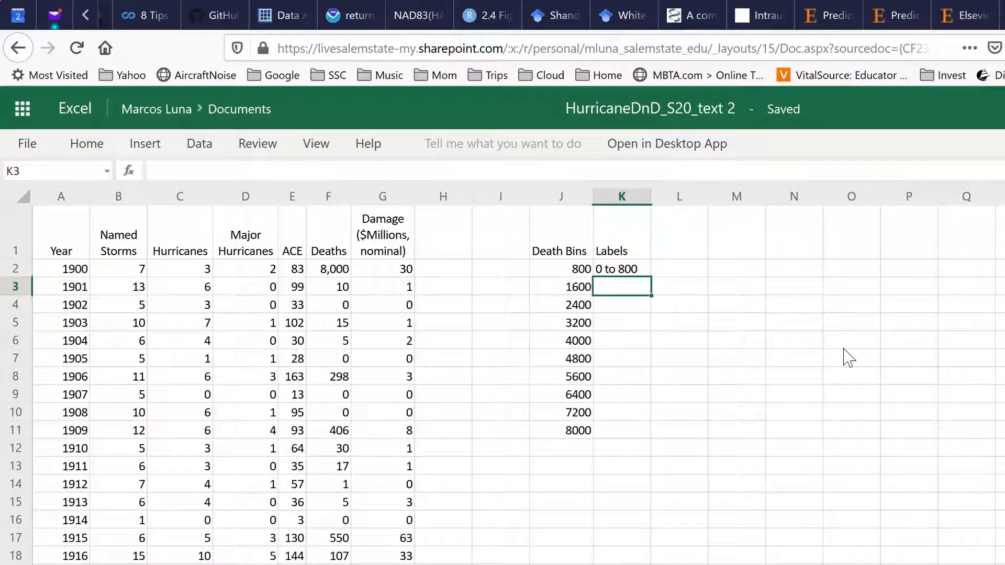
# Enter the formula =concat(J2," to ",J3) in K3 to label the second death bin's range.
pyautogui.write('=conc')
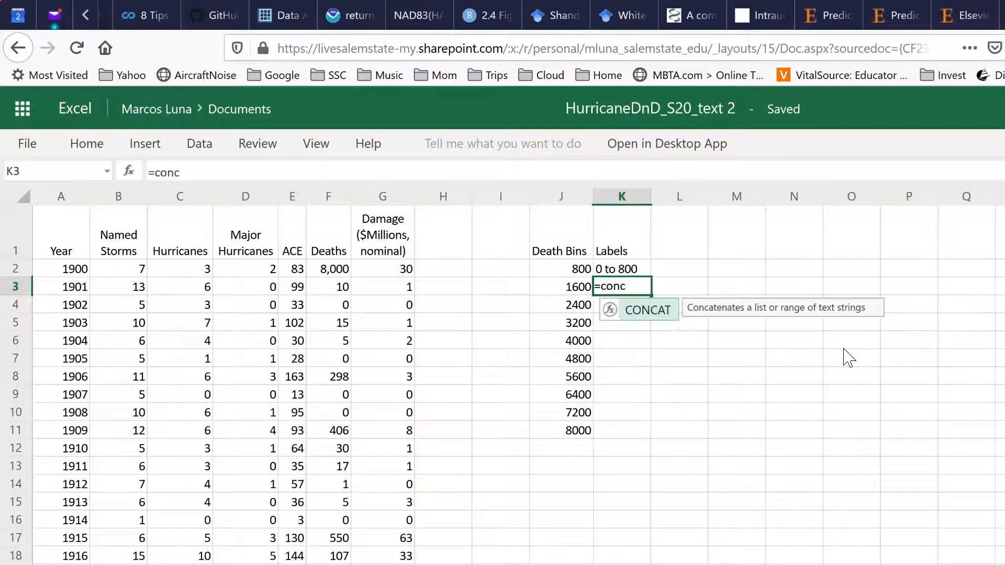
pyautogui.write('at(')
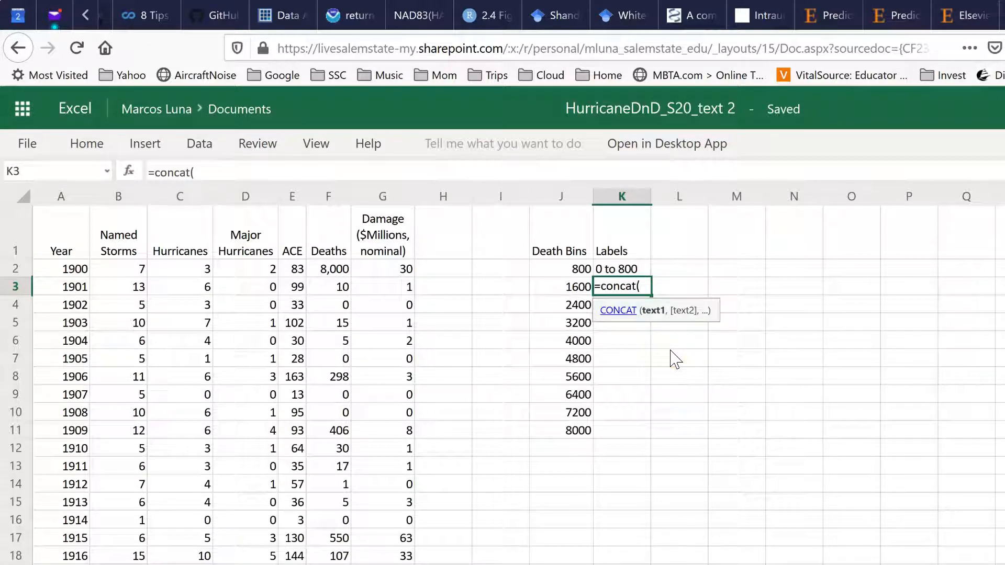
pyautogui.click(572, 267)
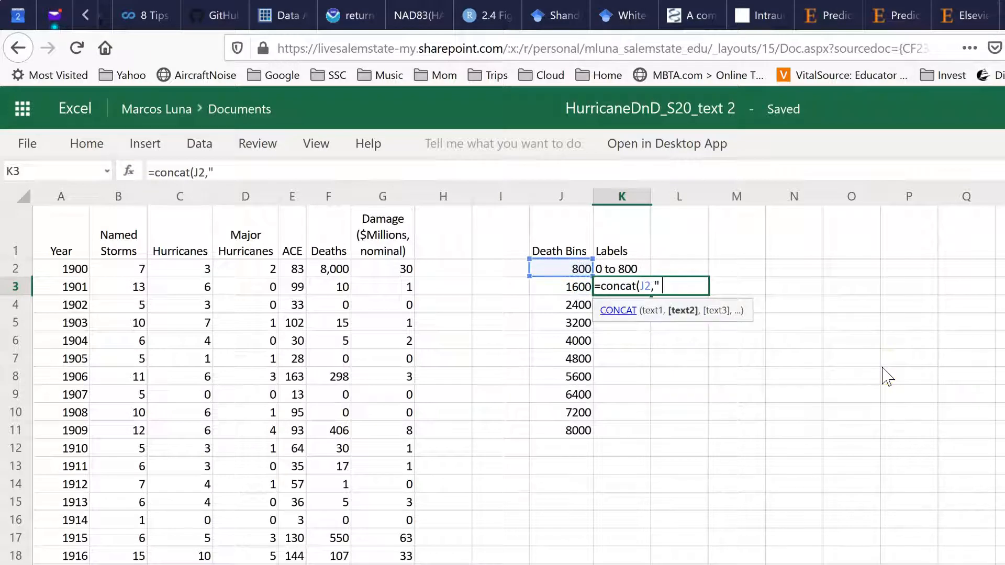
pyautogui.write('o ",J3')
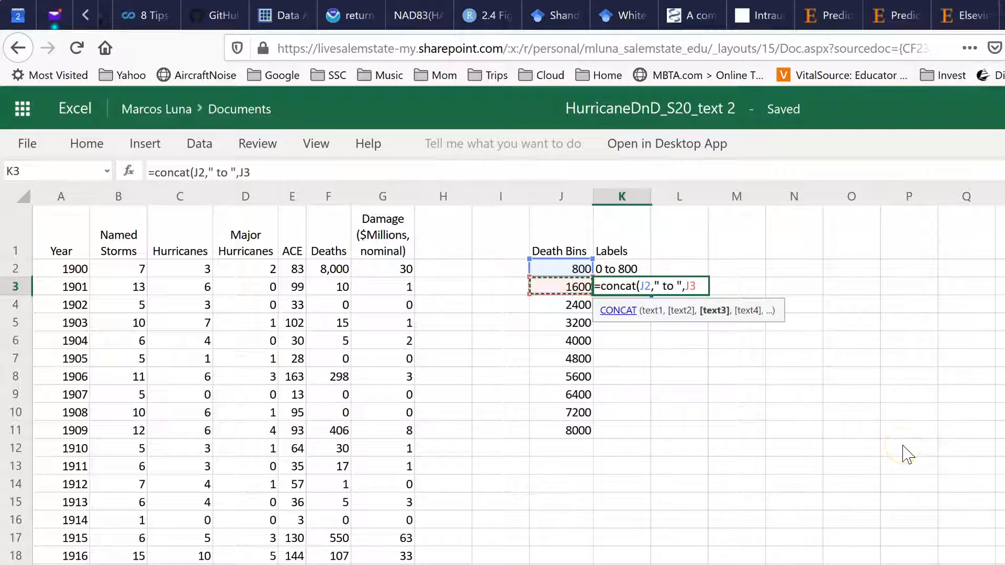
pyautogui.write(')')
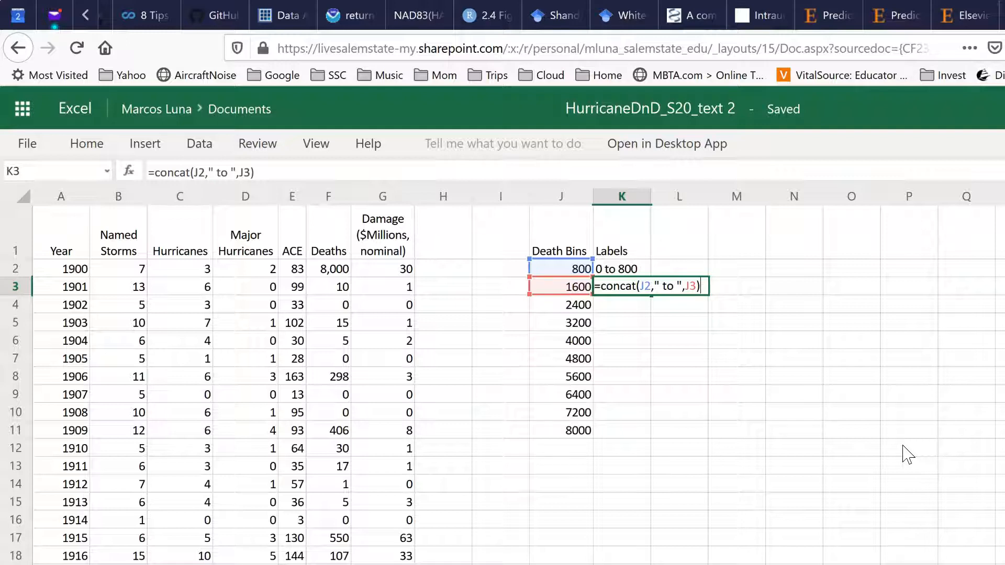
pyautogui.press('Return')
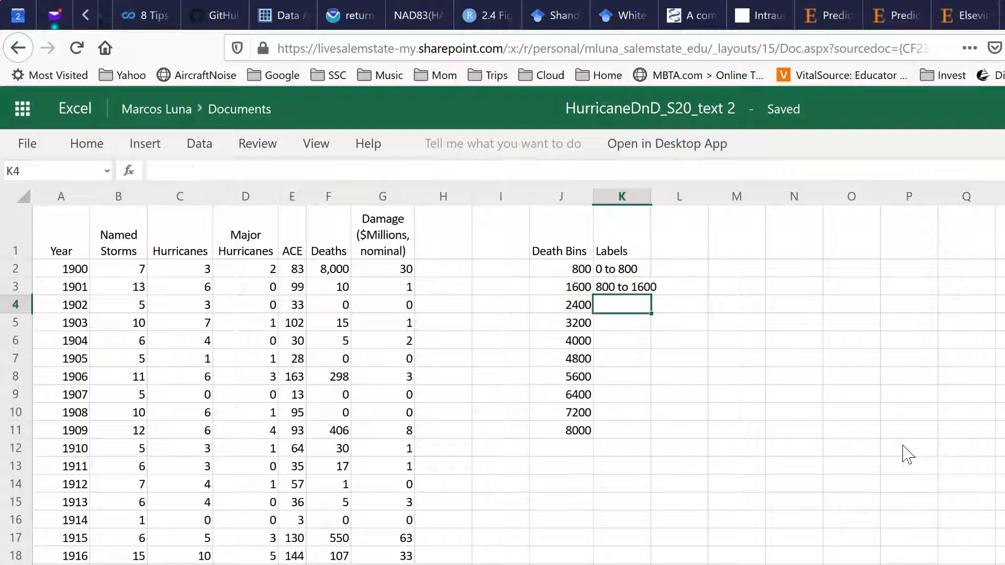
# Fill the label formula from K3 down through K11 and widen column K to fit the range labels.
pyautogui.doubleClick(651, 197)
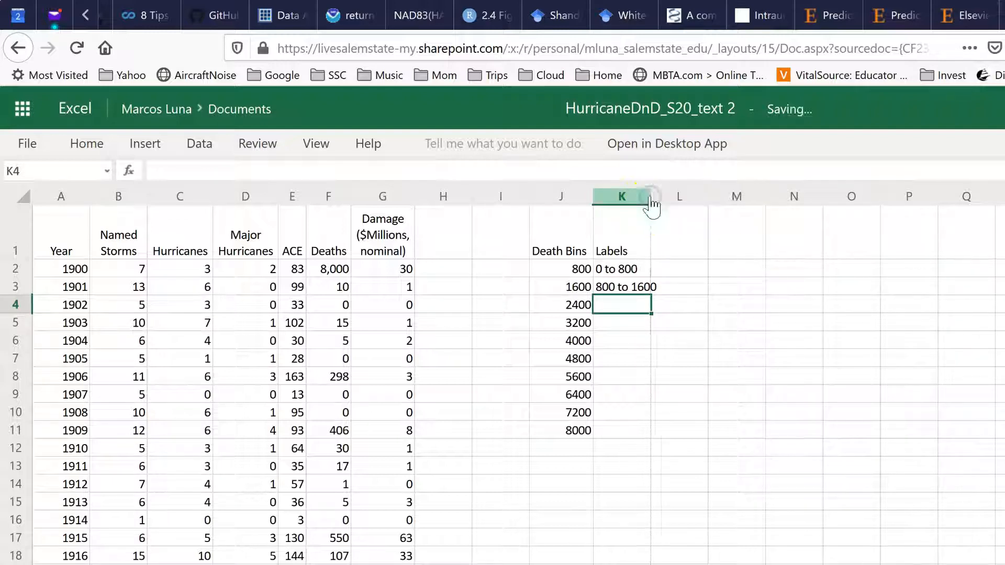
pyautogui.click(630, 287)
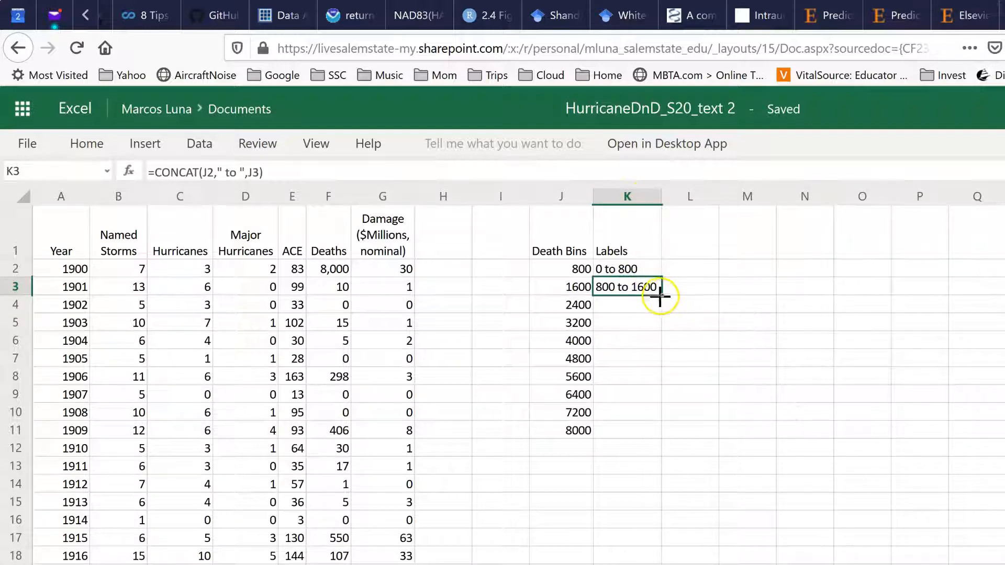
pyautogui.moveTo(663, 298); pyautogui.dragTo(650, 425)
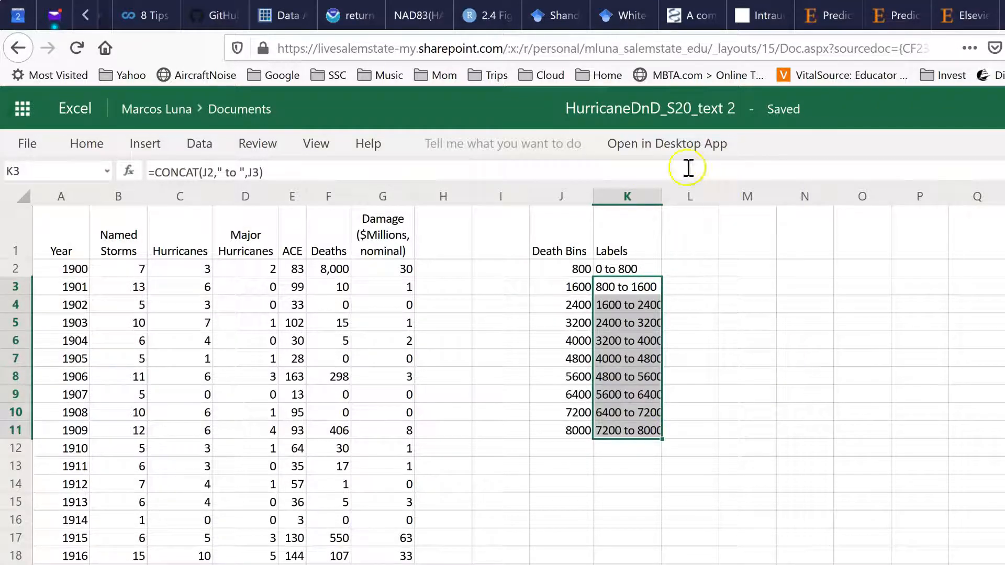
pyautogui.moveTo(664, 196); pyautogui.dragTo(669, 196)
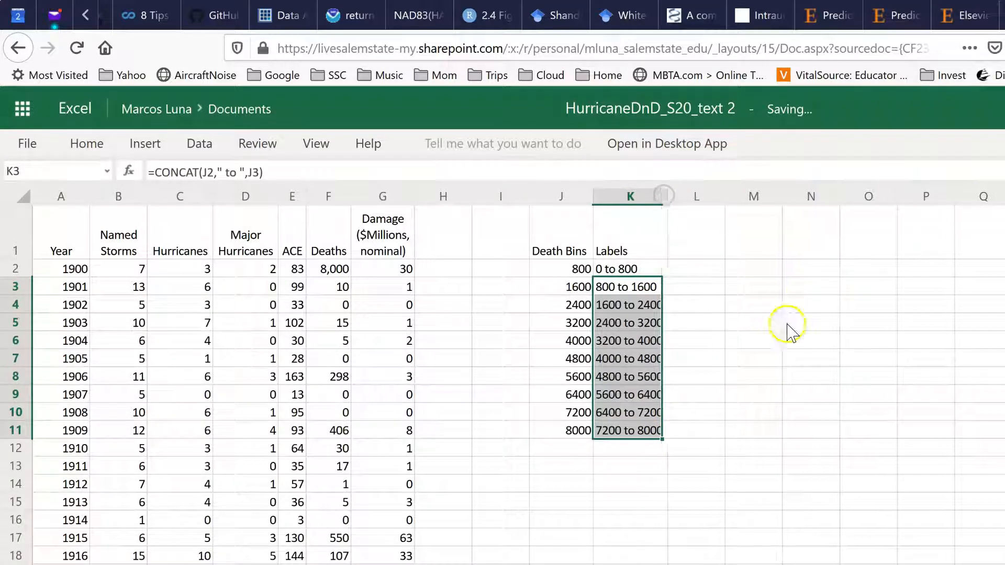
pyautogui.click(660, 304)
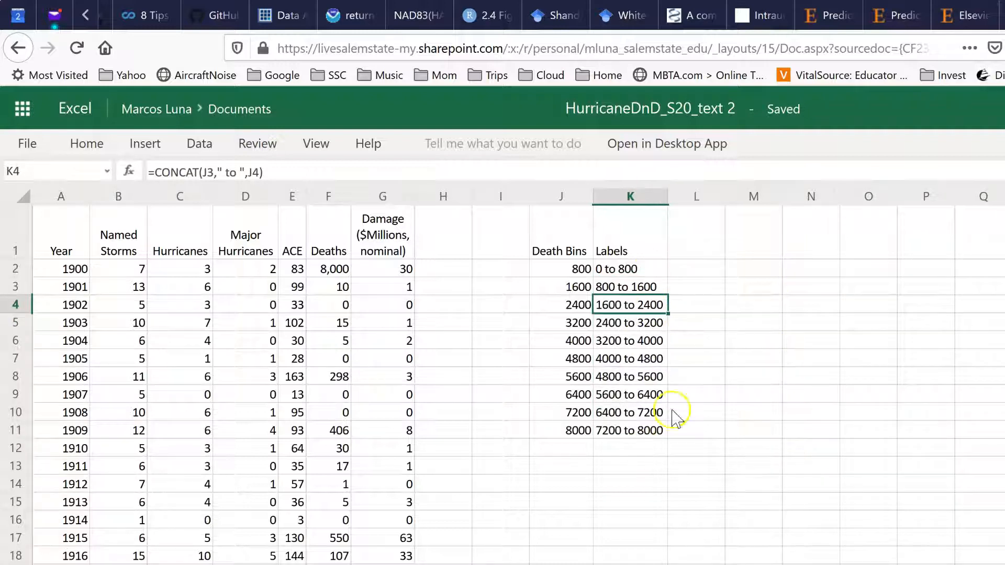
# Enter the header "Freq" in cell L1.
pyautogui.click(694, 237)
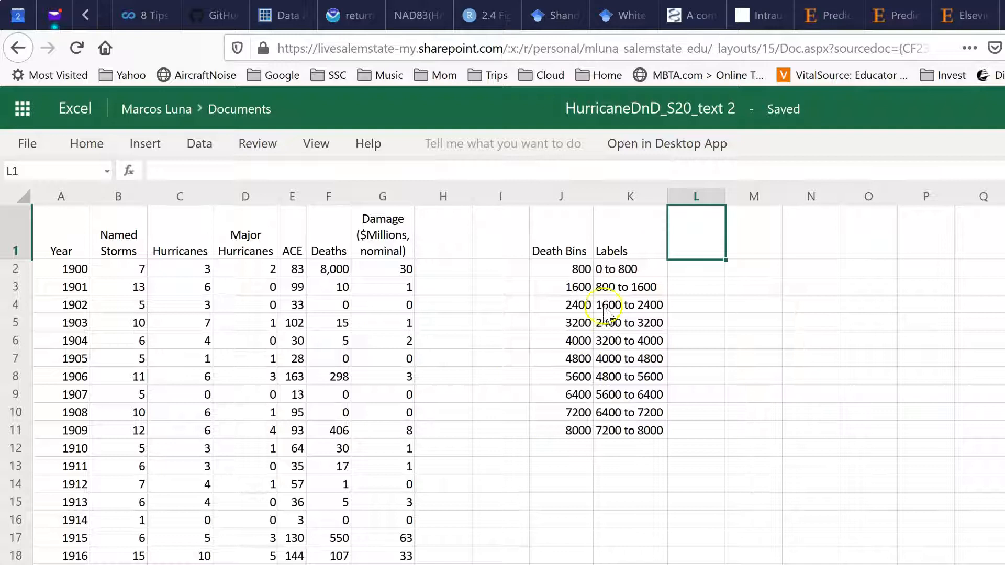
pyautogui.click(576, 271)
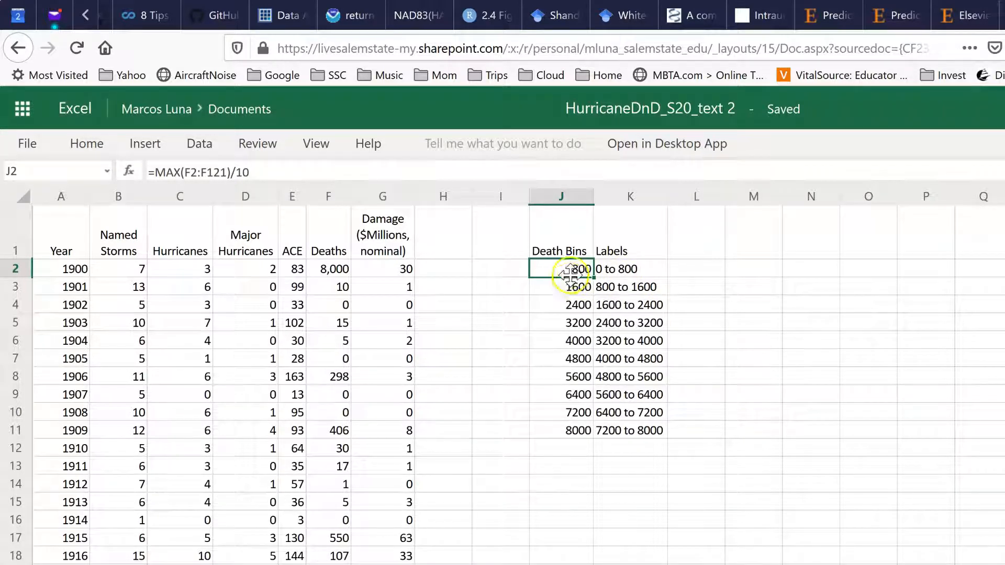
pyautogui.click(694, 241)
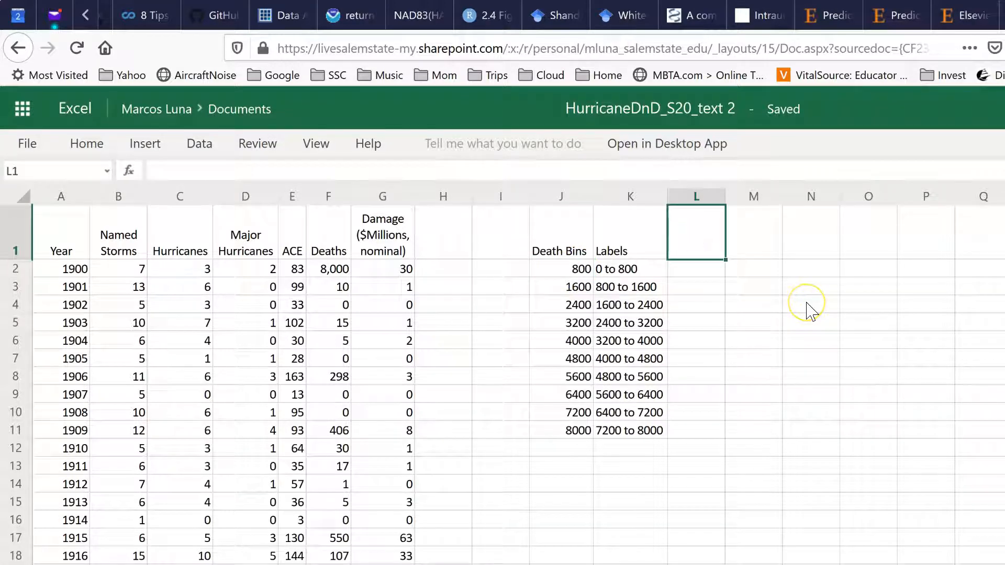
pyautogui.write('Freq')
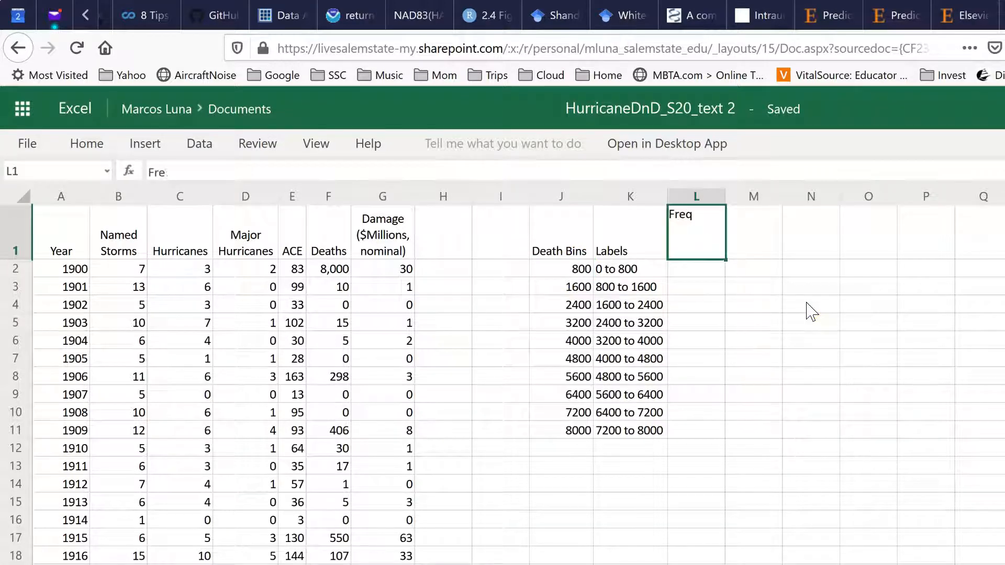
pyautogui.press('Return')
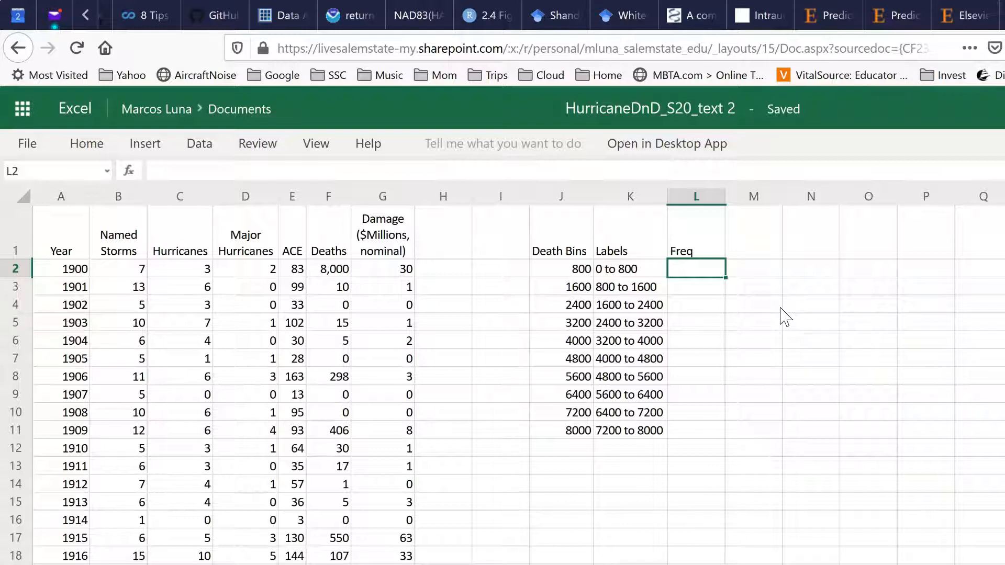
# Enter the formula =COUNTIF(f2:f121,"<="&J2) in L2 to count years with deaths up to the first bin limit.
pyautogui.write('=COUNTIF')
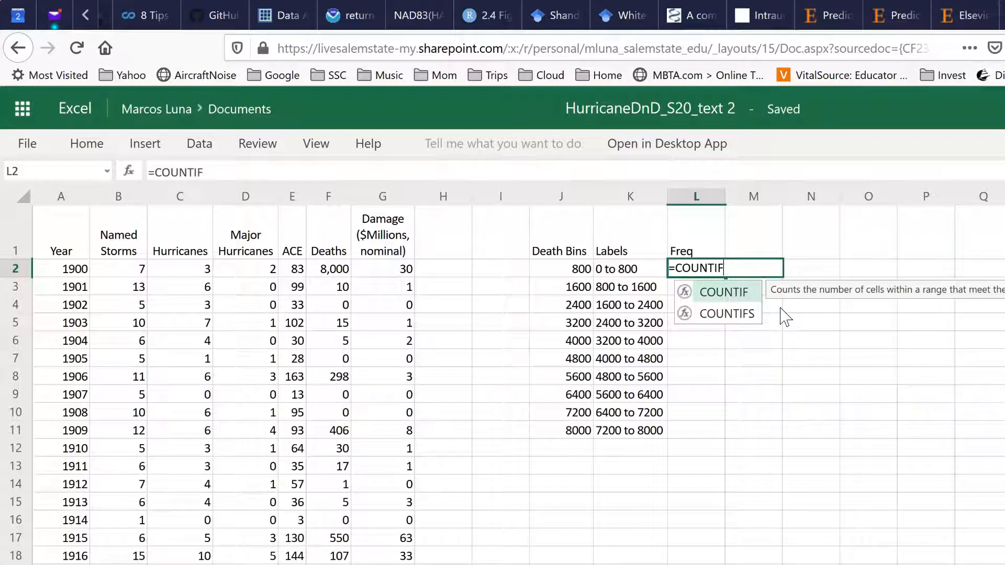
pyautogui.write('(')
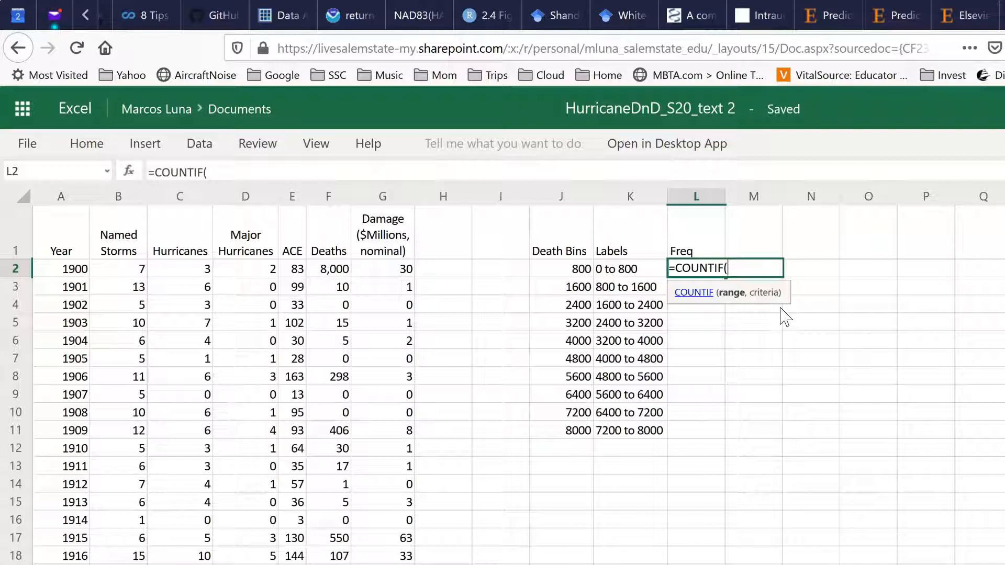
pyautogui.write('f2:')
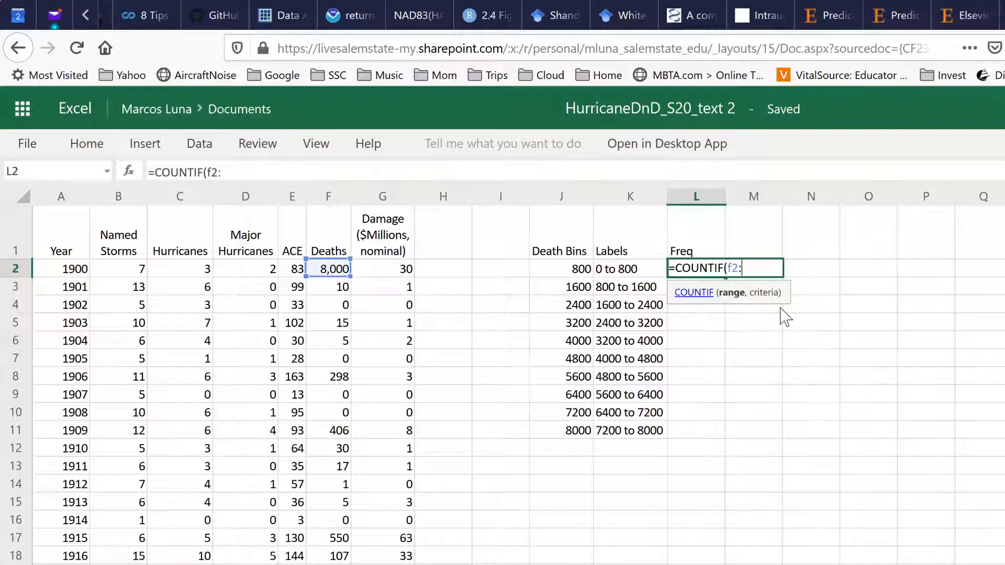
pyautogui.write('f121')
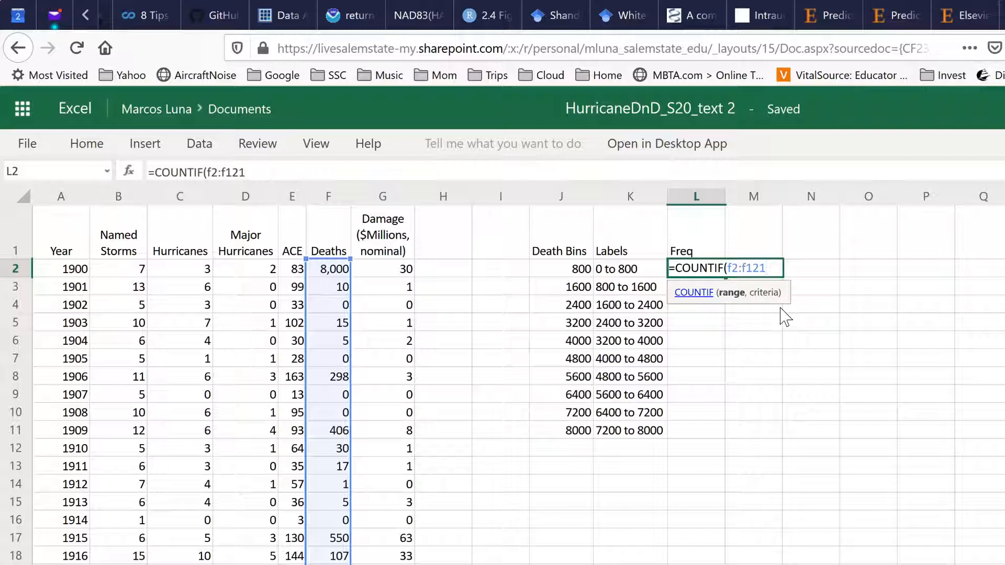
pyautogui.write(',"<=')
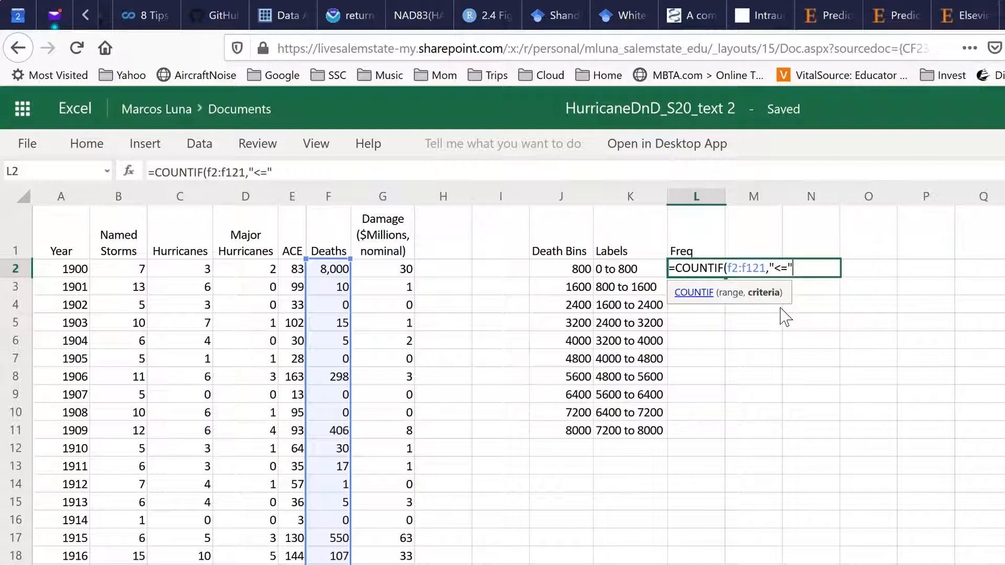
pyautogui.write('&')
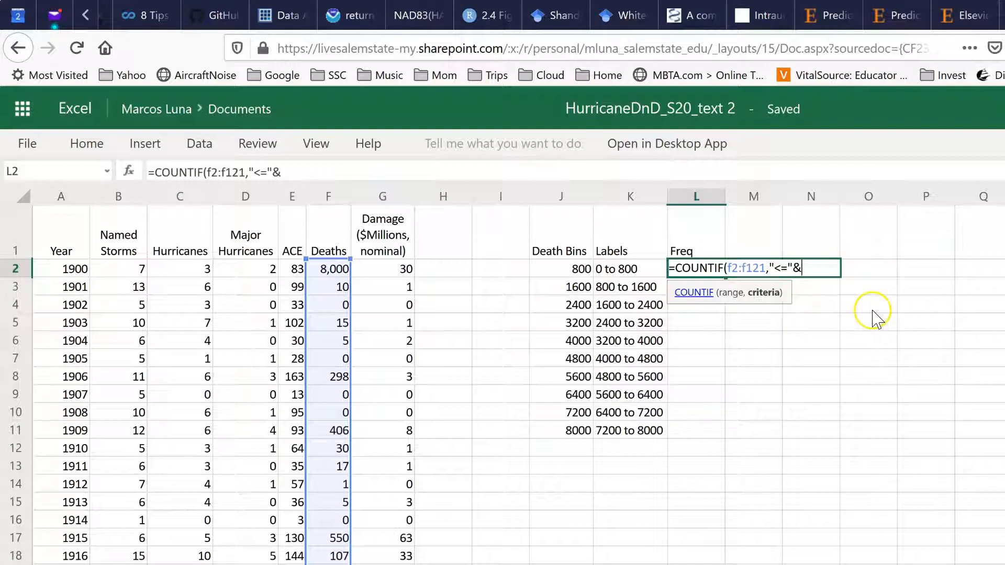
pyautogui.click(574, 269)
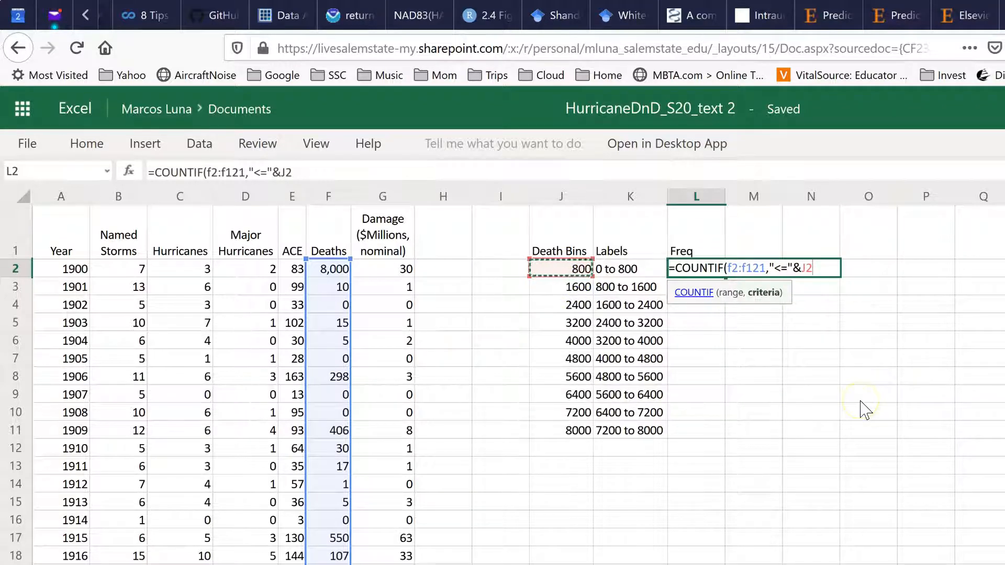
pyautogui.write(')')
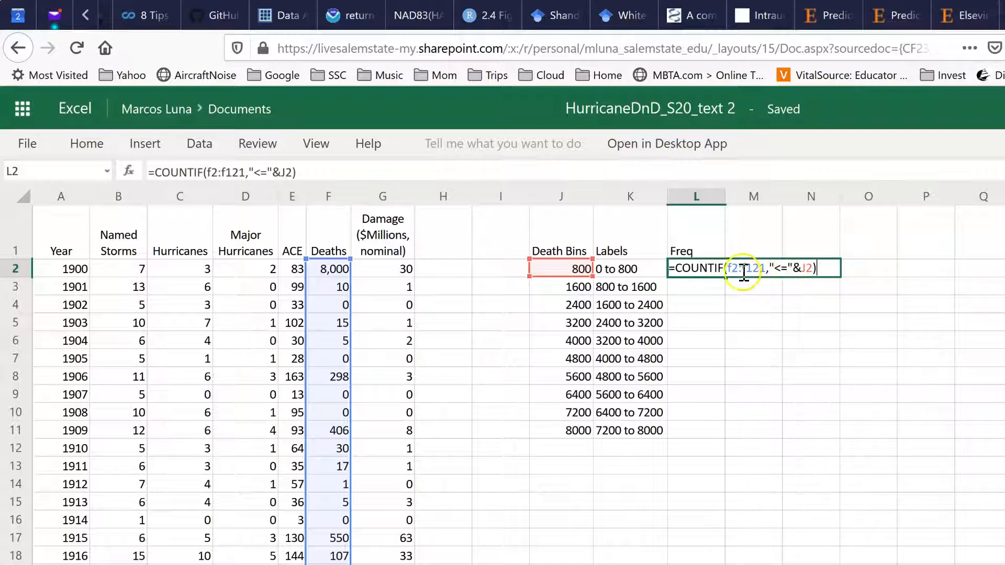
pyautogui.press('Return')
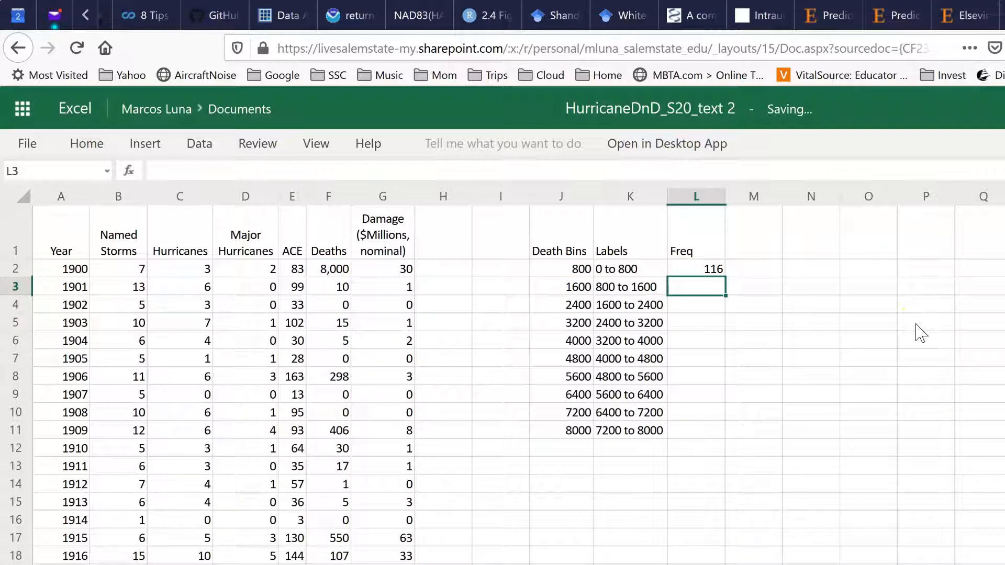
# Make the deaths range in the L2 formula absolute, as $F$2:$F$121, keeping the J2 reference relative.
pyautogui.click(709, 268)
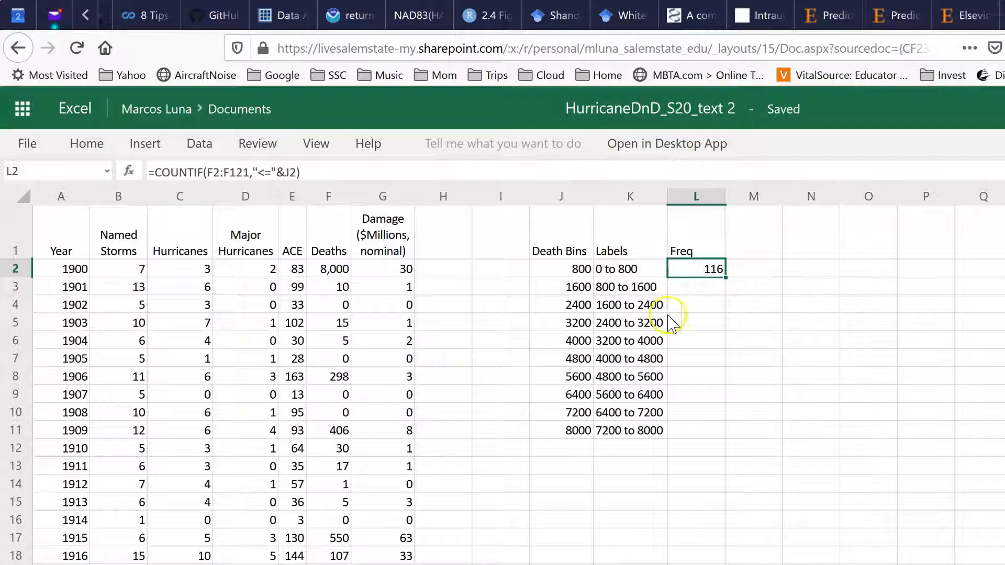
pyautogui.doubleClick(703, 267)
pyautogui.click(725, 267)
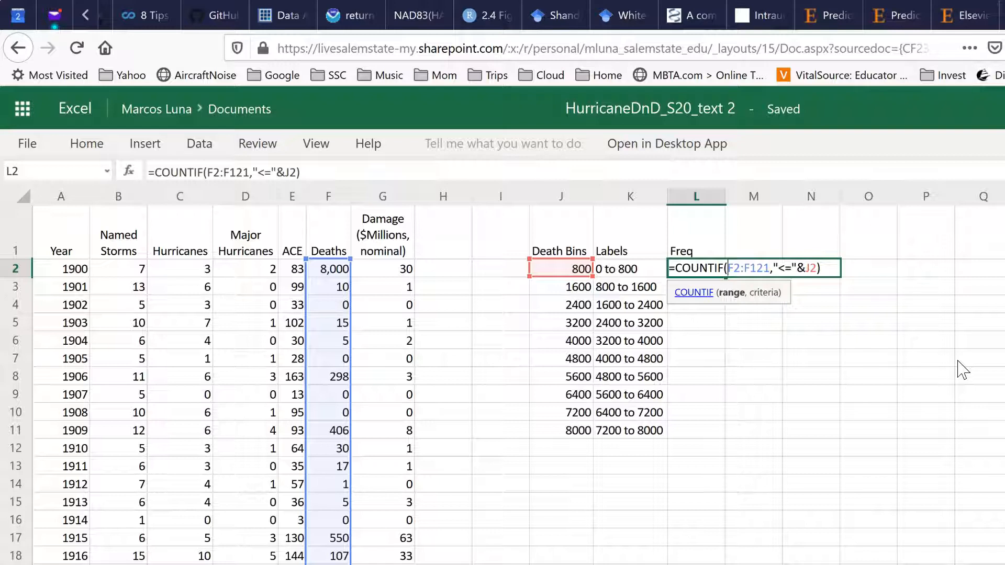
pyautogui.press('F4')
pyautogui.click(761, 268)
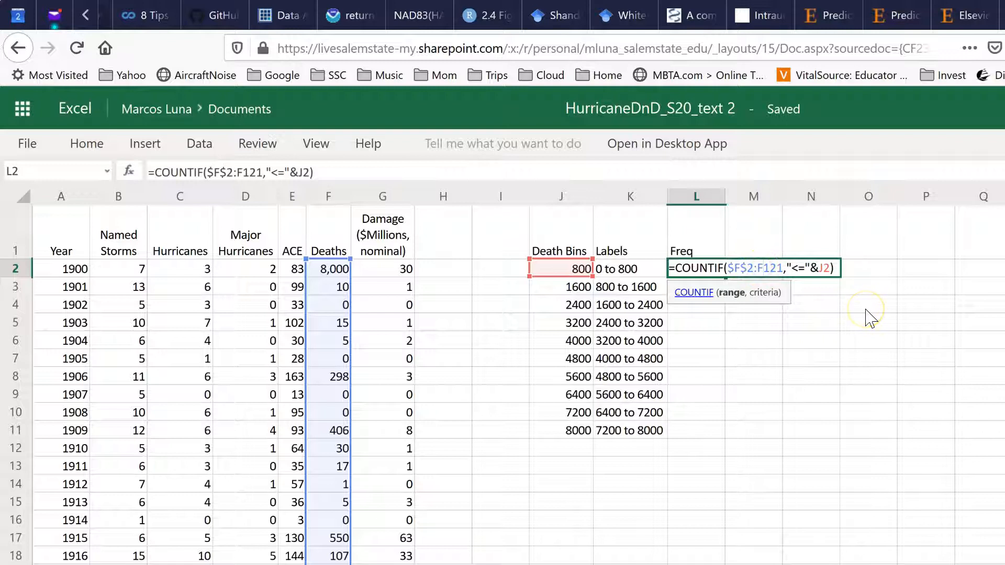
pyautogui.press('F4')
pyautogui.click(865, 265)
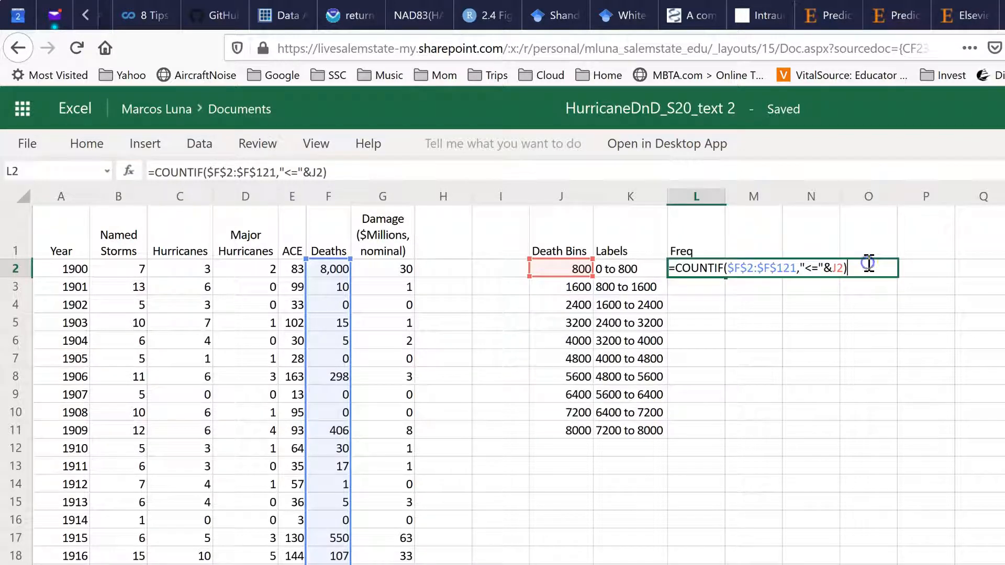
pyautogui.press('Return')
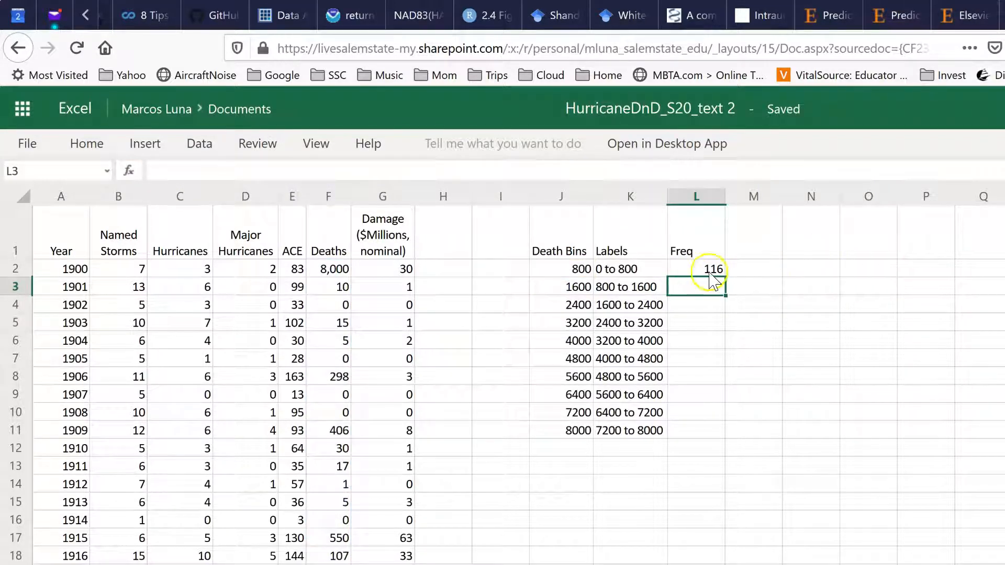
# Fill the COUNTIF formula from L2 down through L11 and check the copied formula in L3.
pyautogui.click(719, 270)
pyautogui.moveTo(724, 274); pyautogui.dragTo(708, 424)
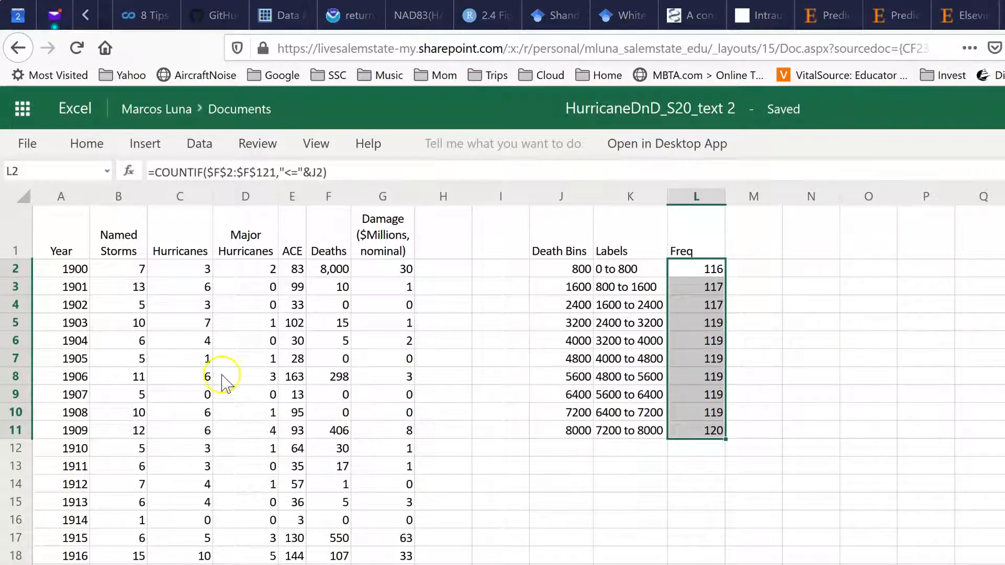
pyautogui.click(756, 252)
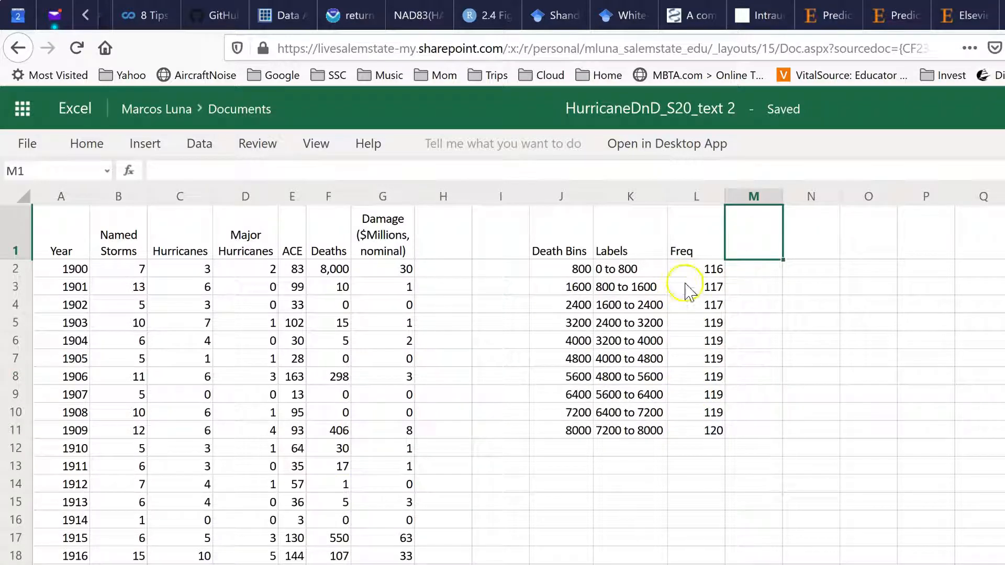
pyautogui.click(706, 286)
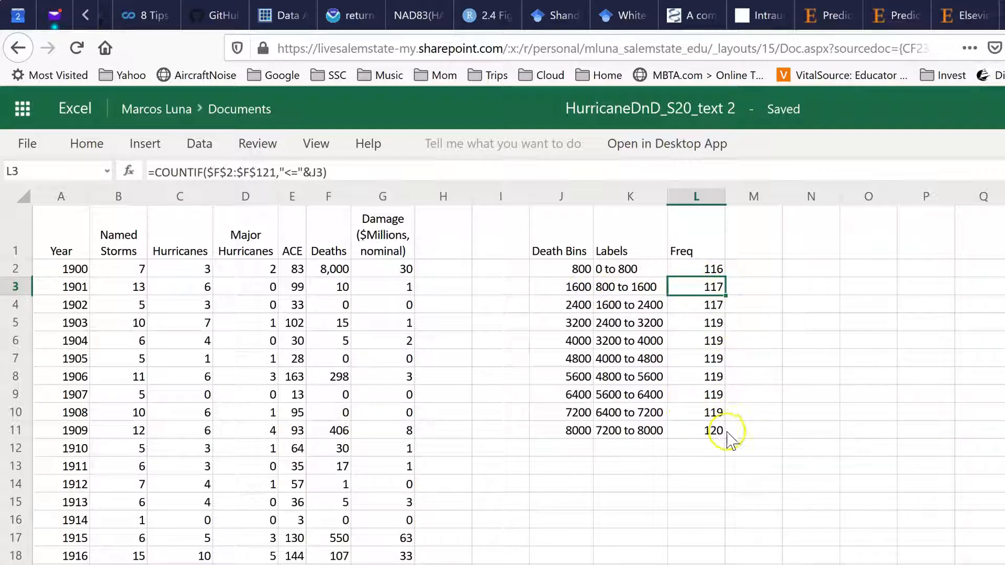
# Enter the header "Cumulative Sum" in cell M1.
pyautogui.click(755, 256)
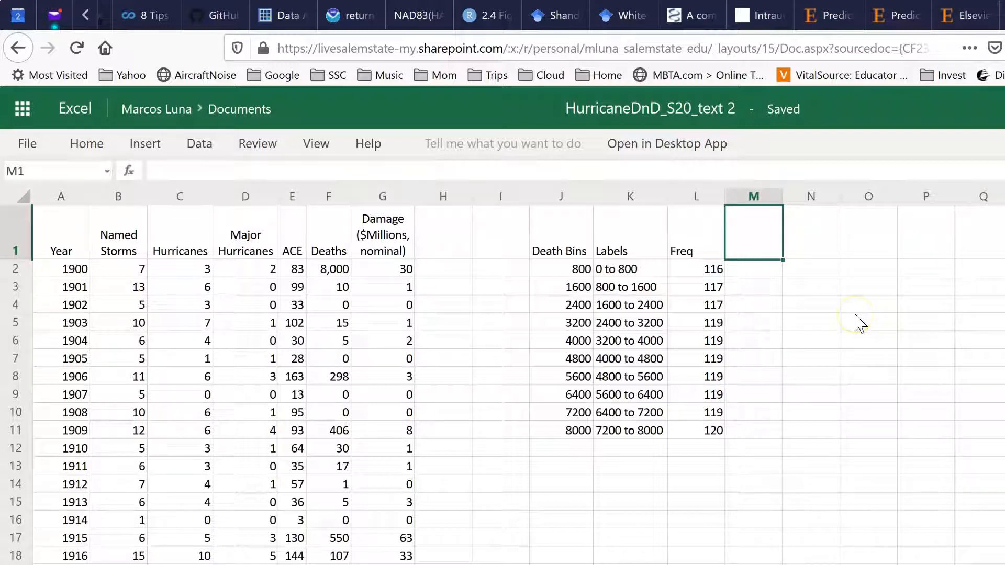
pyautogui.write('Cumulat')
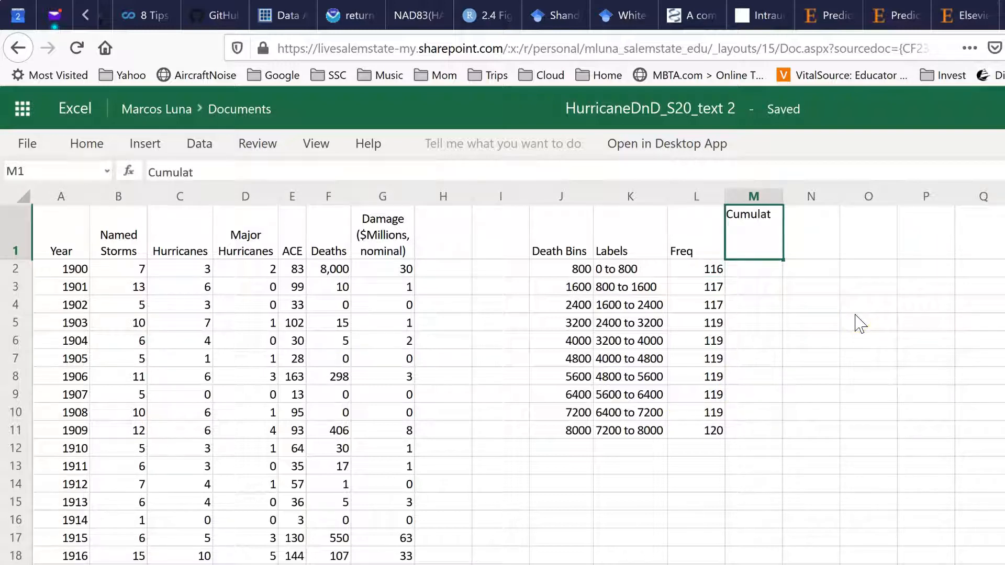
pyautogui.write('ive Sum')
pyautogui.press('Return')
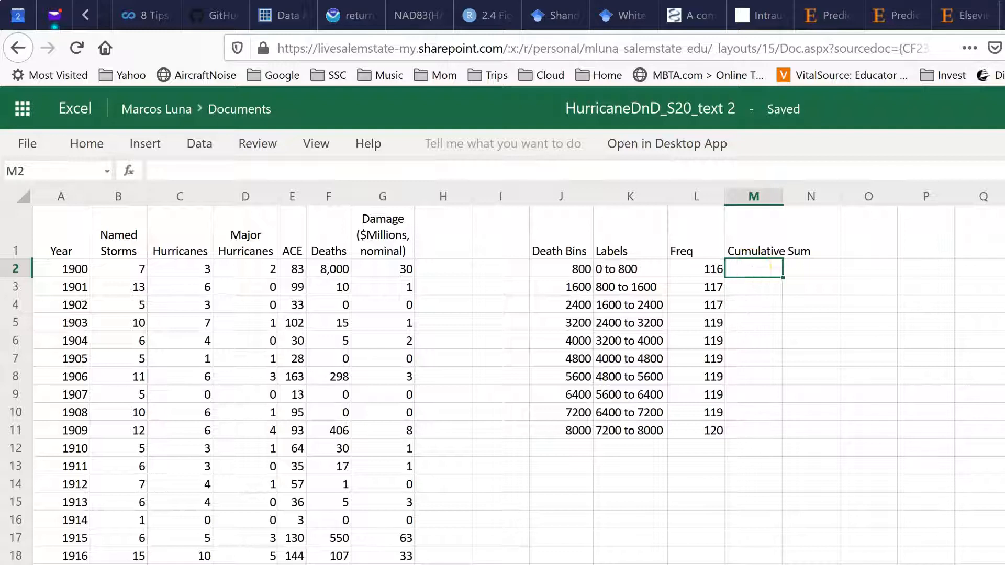
# Start the running total by entering =L2 in M2 and =M2+L3 in M3.
pyautogui.write('=')
pyautogui.click(714, 271)
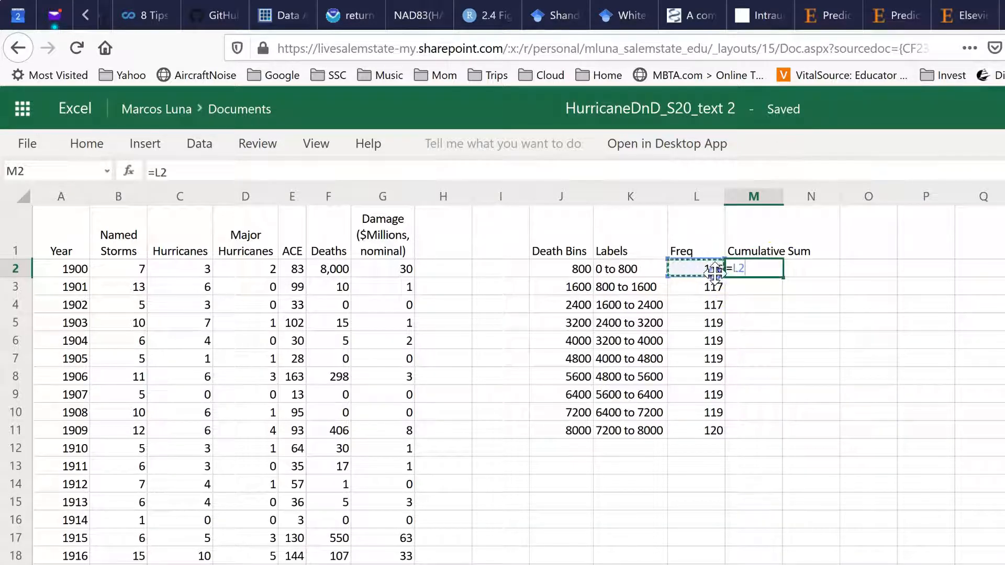
pyautogui.press('Return')
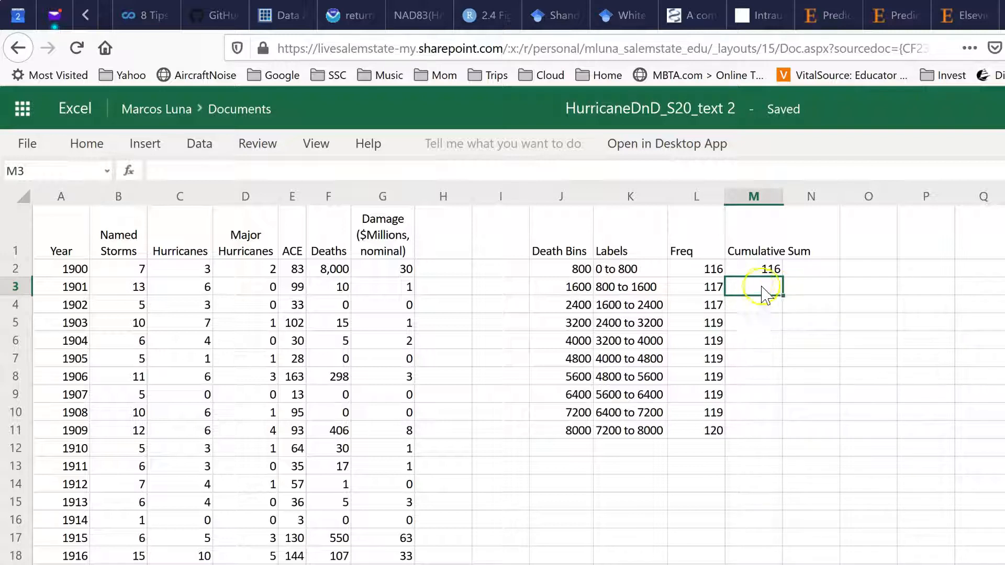
pyautogui.click(754, 286)
pyautogui.write('=')
pyautogui.press('Up')
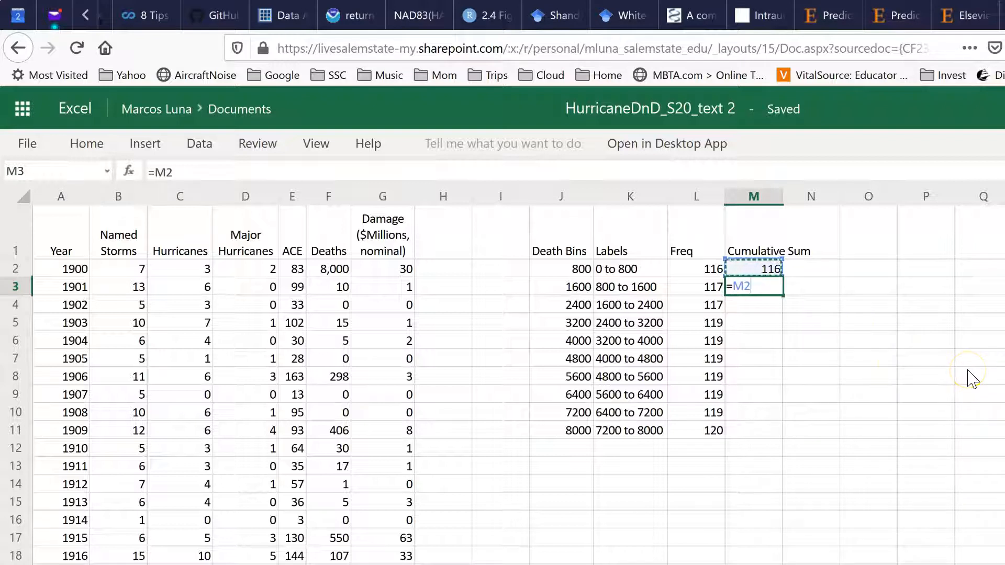
pyautogui.click(685, 291)
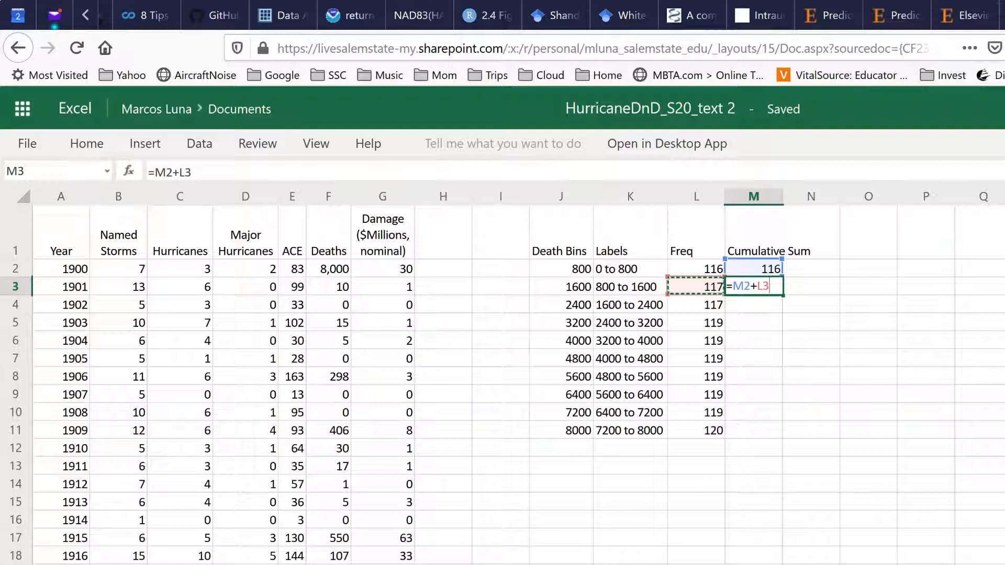
pyautogui.press('Return')
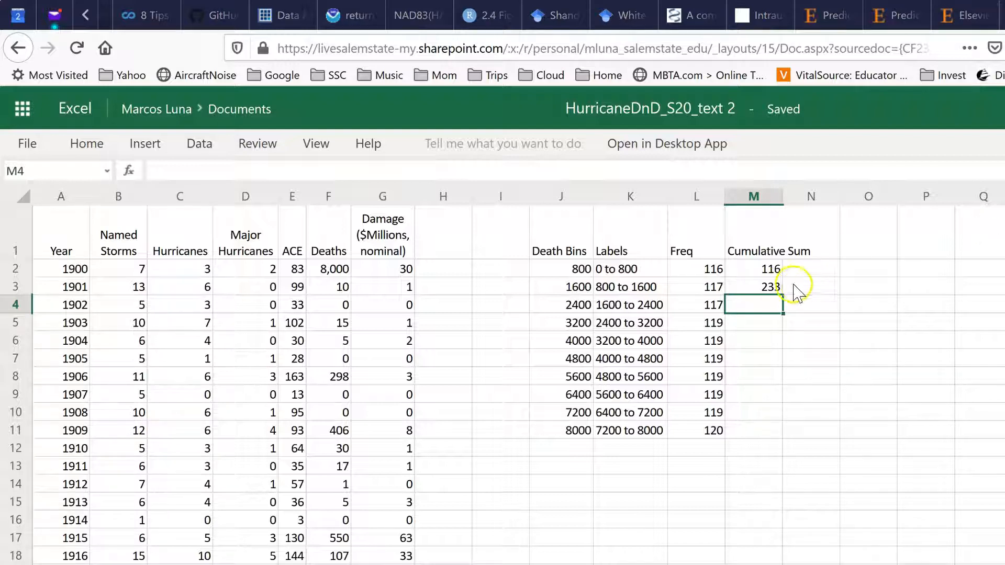
# Subtract the previous cumulative sum in the L3 frequency formula, making it =COUNTIF($F$2:$F$121,"<="&J3)-M2.
pyautogui.click(685, 288)
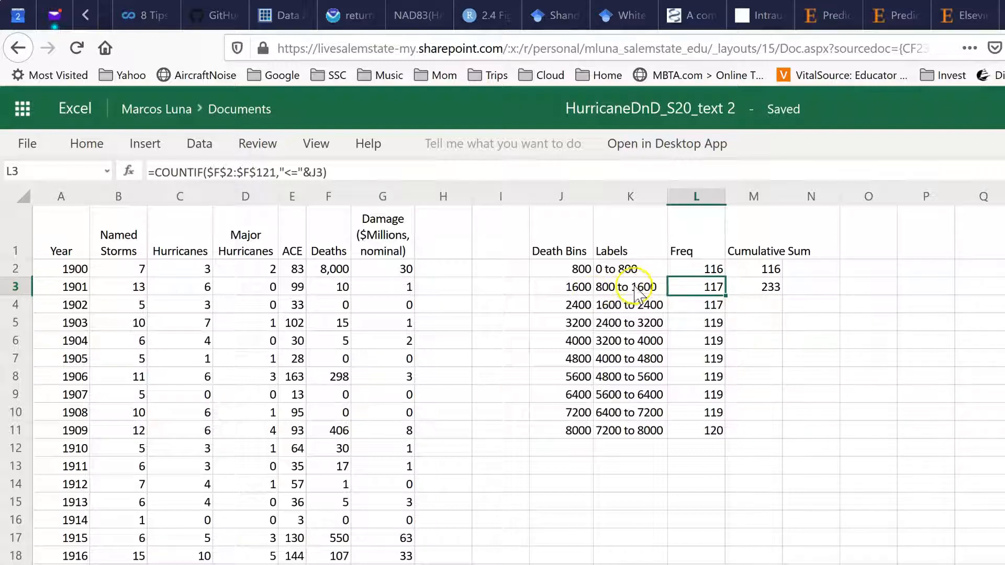
pyautogui.doubleClick(703, 286)
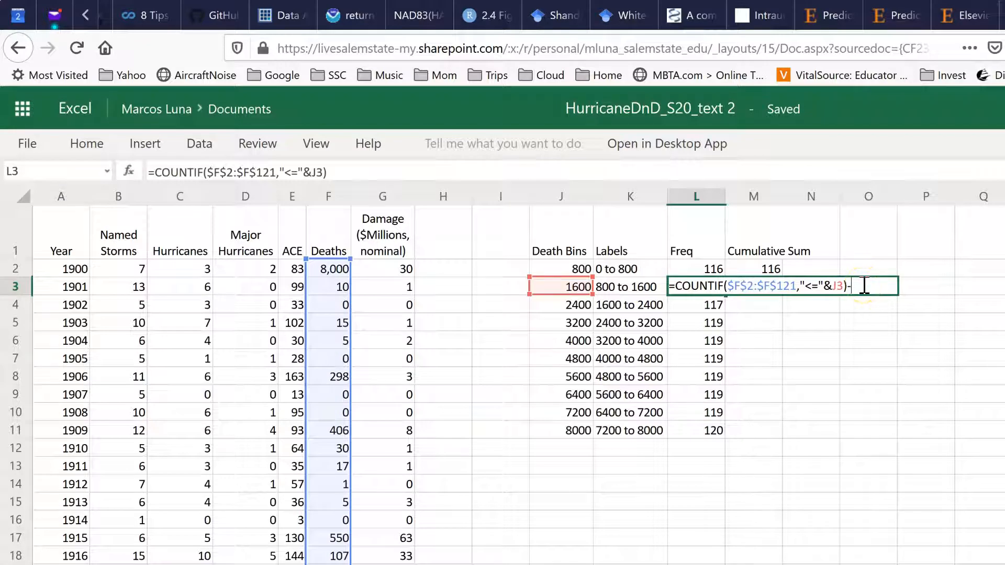
pyautogui.click(754, 268)
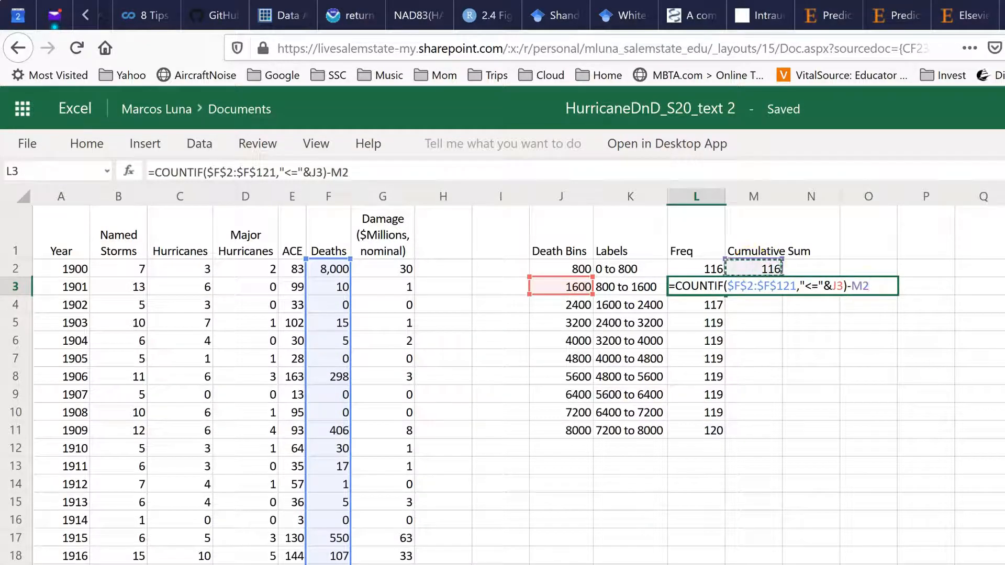
pyautogui.press('Return')
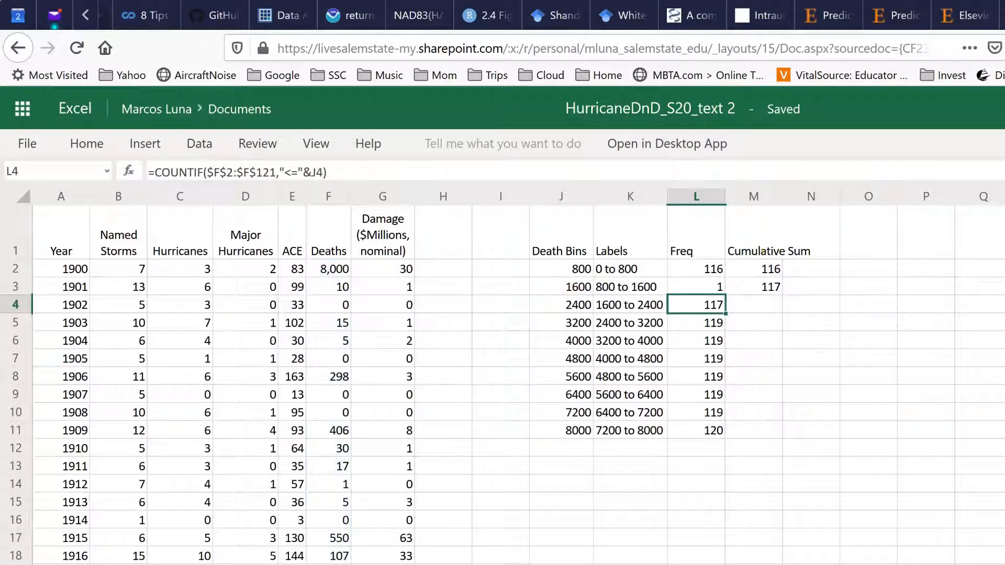
# Fill the cumulative sum formula from M3 down to M11 and the revised frequency formula from L3 down to L11.
pyautogui.click(708, 293)
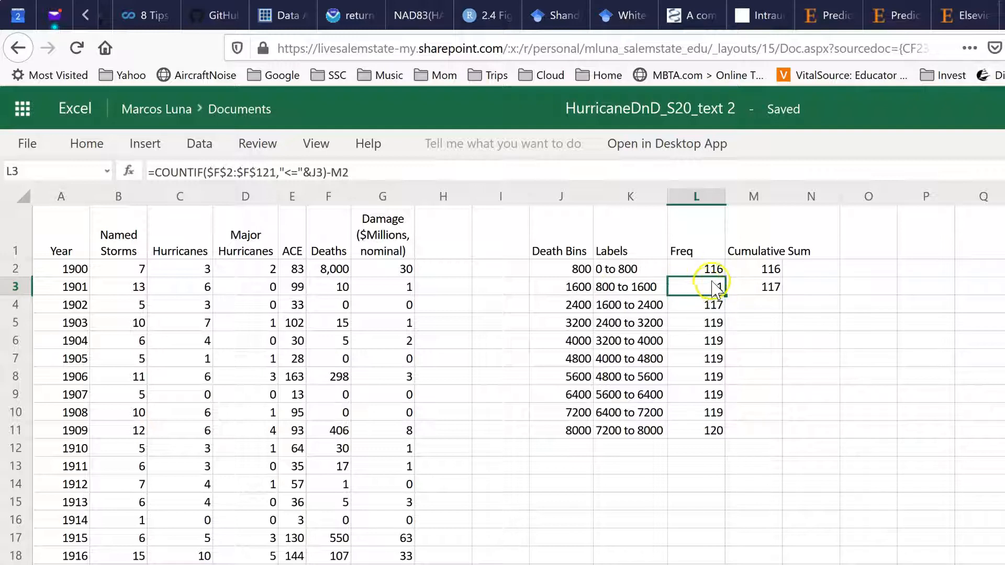
pyautogui.click(767, 290)
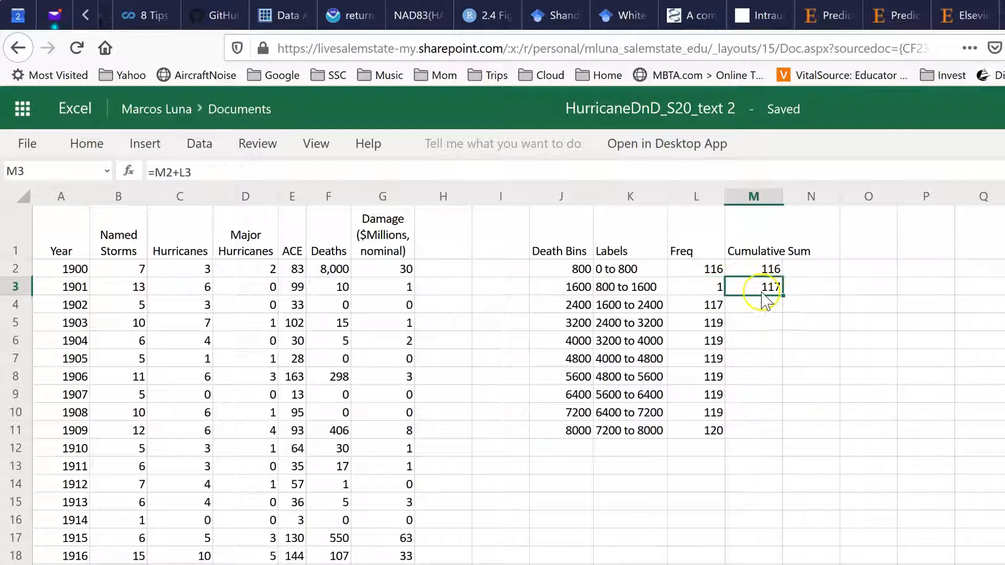
pyautogui.click(706, 290)
pyautogui.click(761, 289)
pyautogui.click(716, 287)
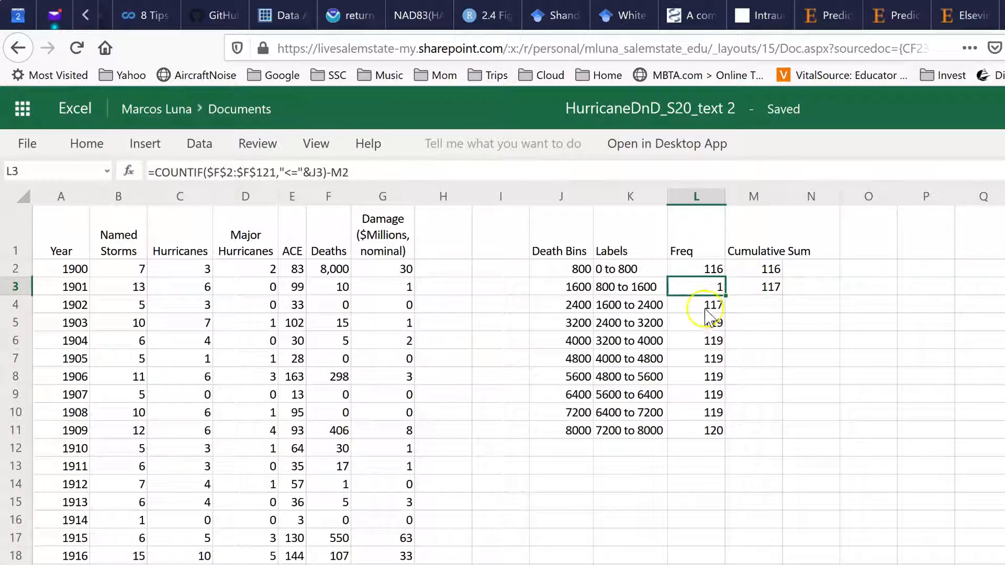
pyautogui.click(754, 289)
pyautogui.moveTo(785, 295); pyautogui.dragTo(768, 428)
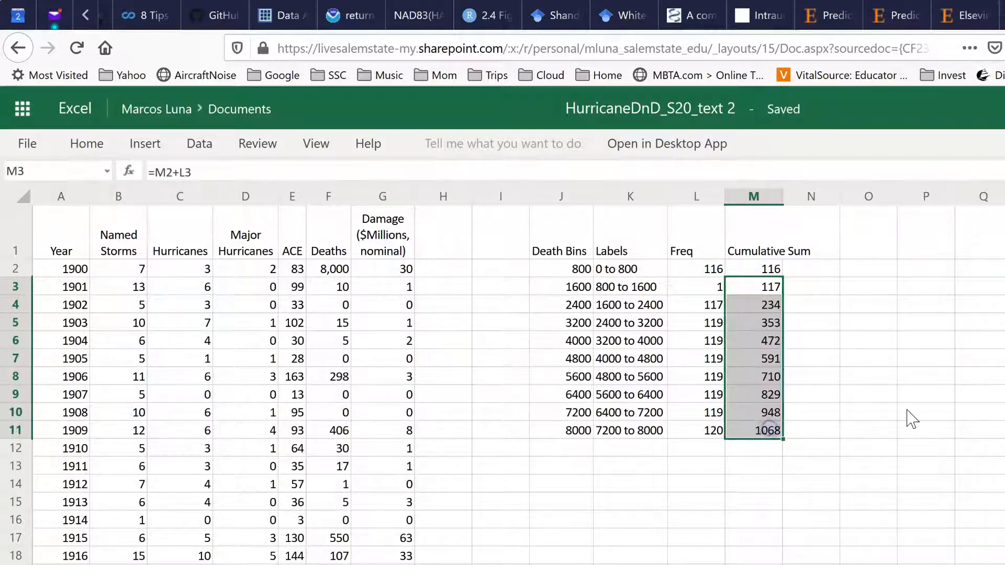
pyautogui.click(707, 287)
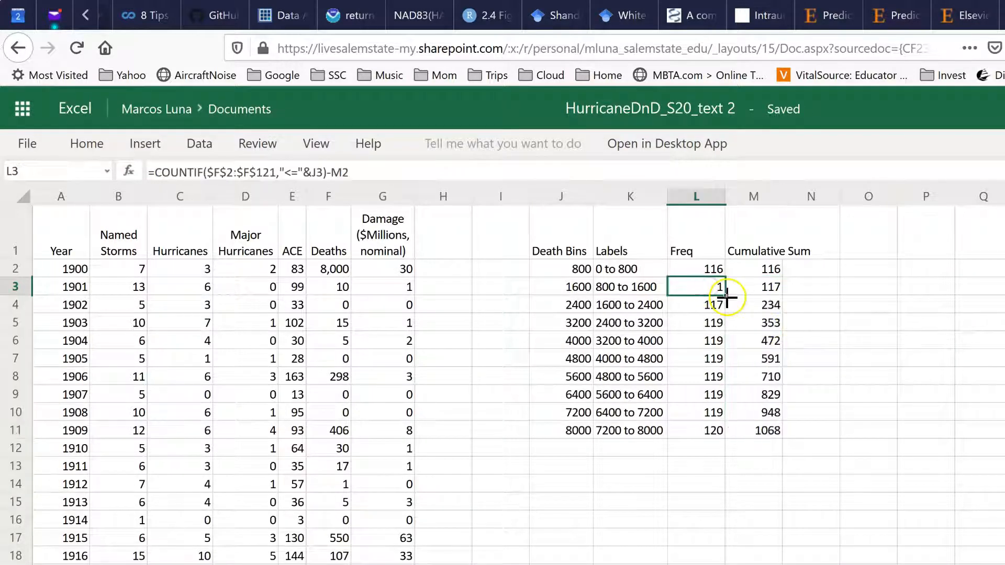
pyautogui.moveTo(726, 297); pyautogui.dragTo(716, 431)
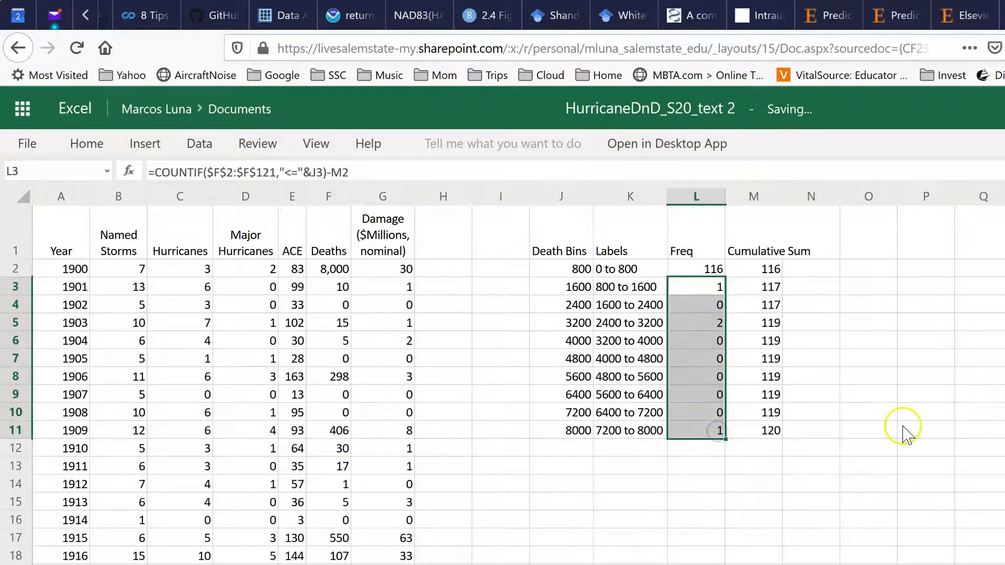
# Examine the copied formulas in the Freq and Cumulative Sum columns to verify how each row references the previous total.
pyautogui.click(704, 323)
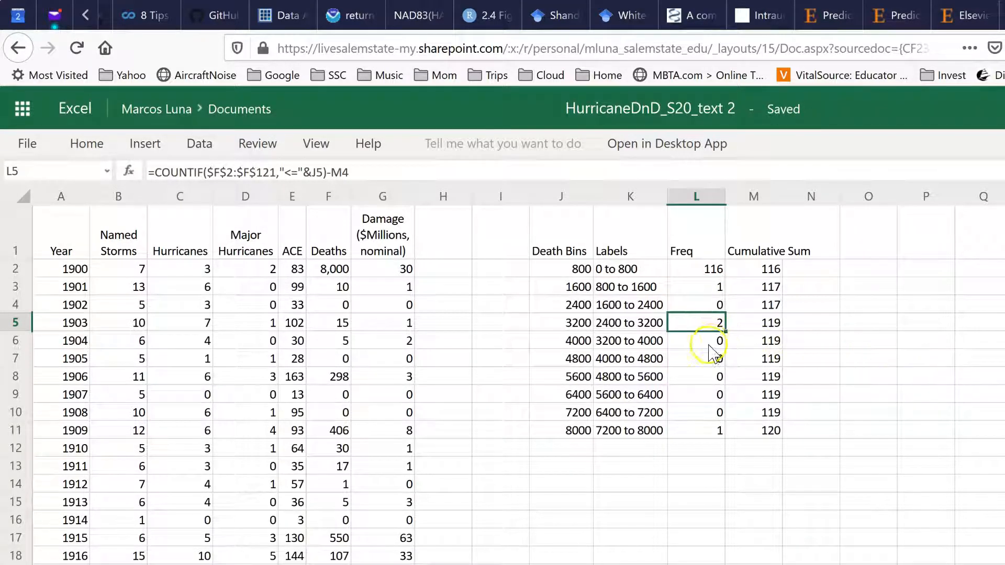
pyautogui.click(713, 301)
pyautogui.click(707, 338)
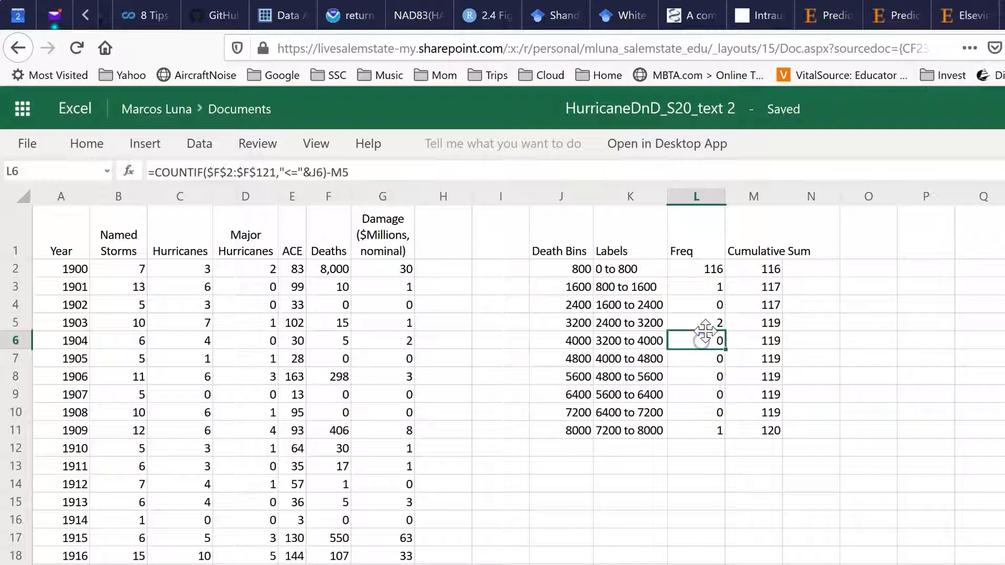
pyautogui.click(699, 322)
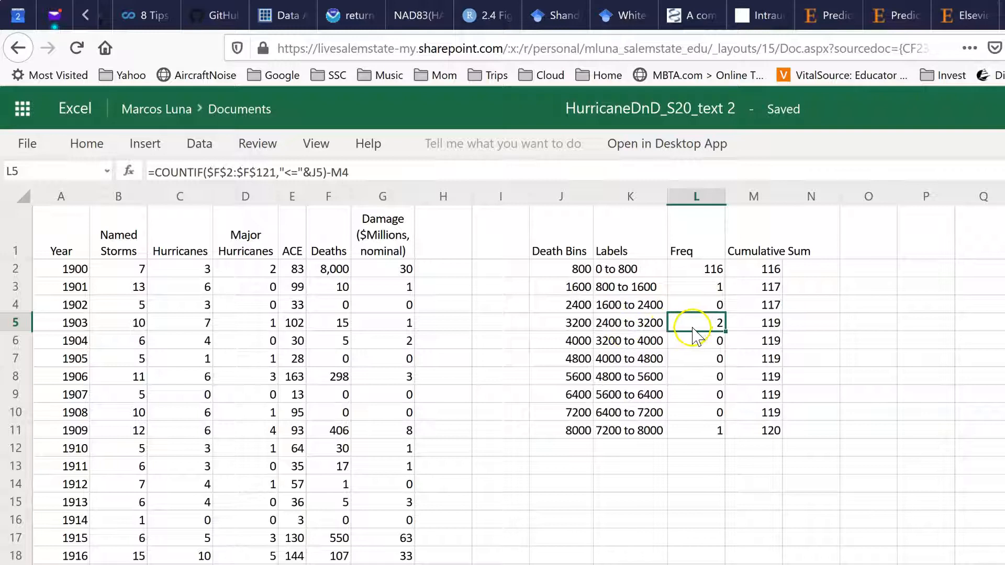
pyautogui.click(761, 328)
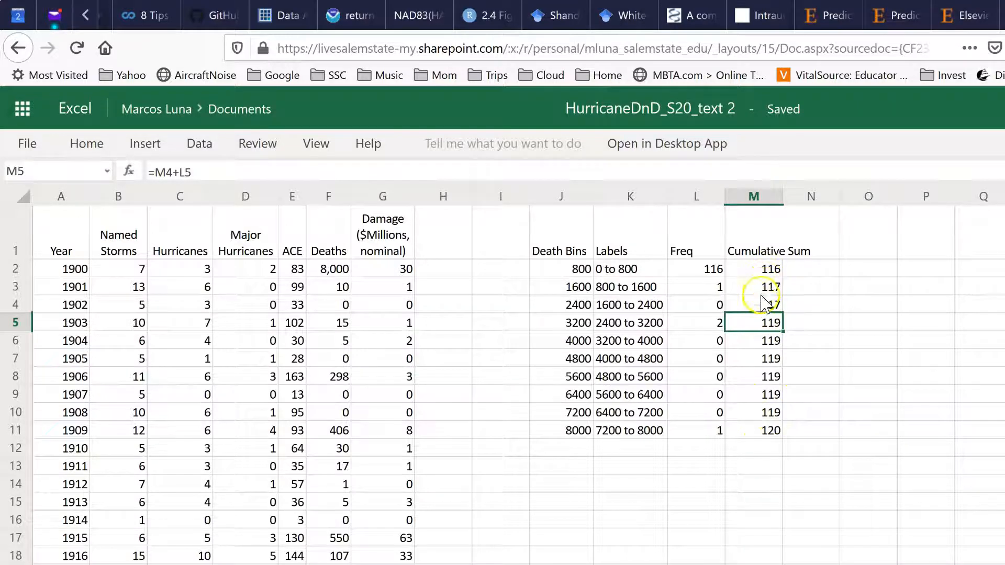
pyautogui.click(768, 271)
pyautogui.click(770, 287)
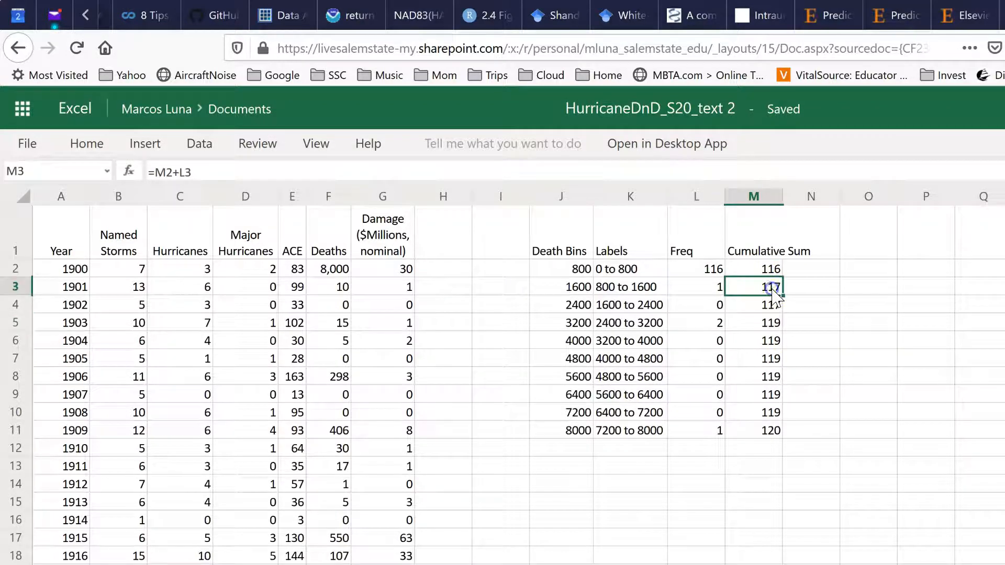
pyautogui.click(768, 307)
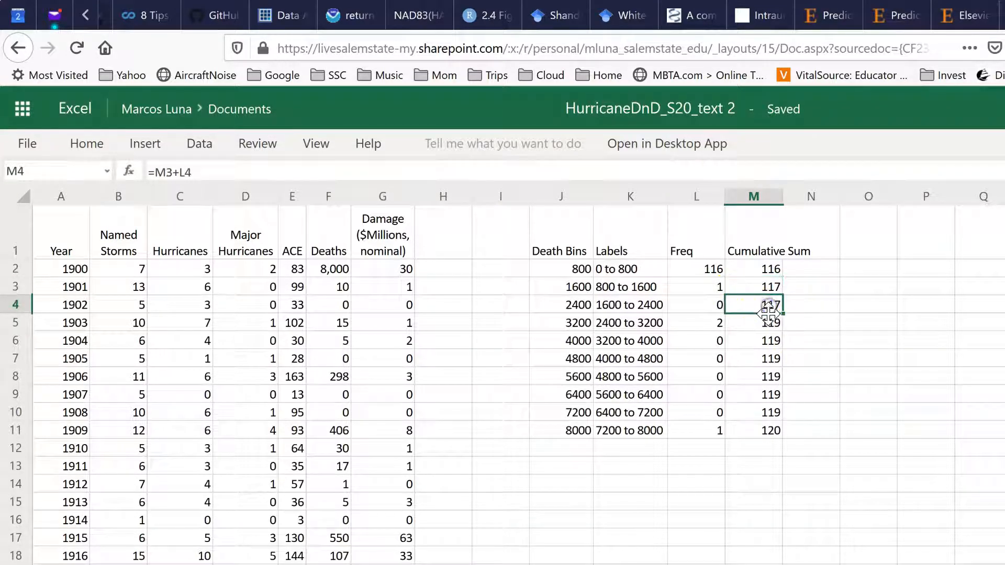
pyautogui.click(769, 324)
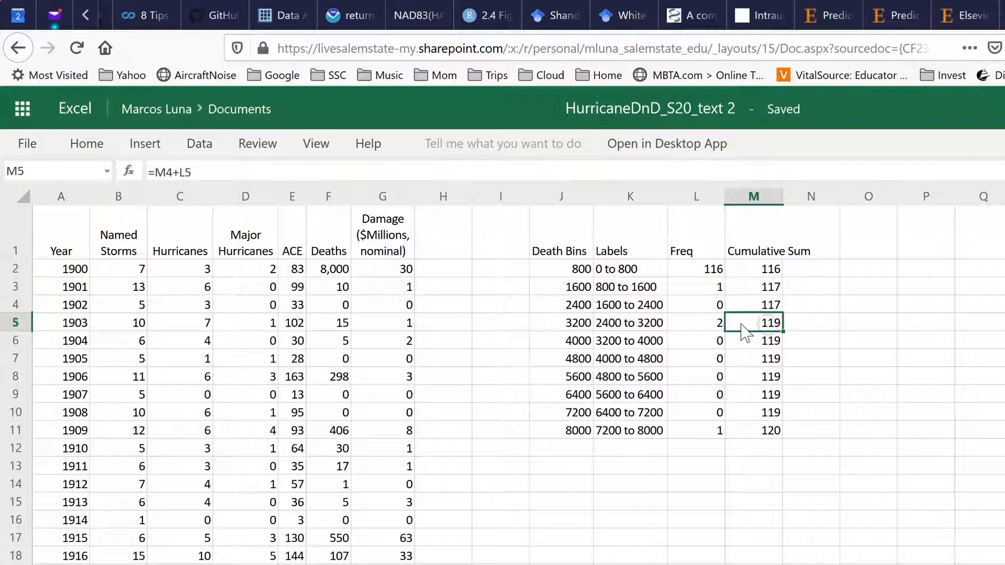
pyautogui.click(772, 343)
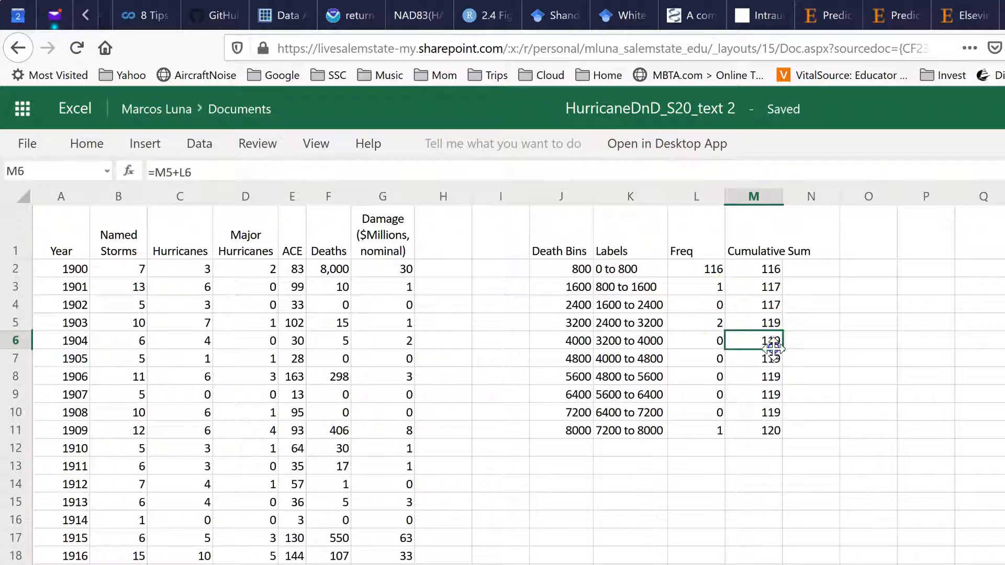
pyautogui.click(769, 397)
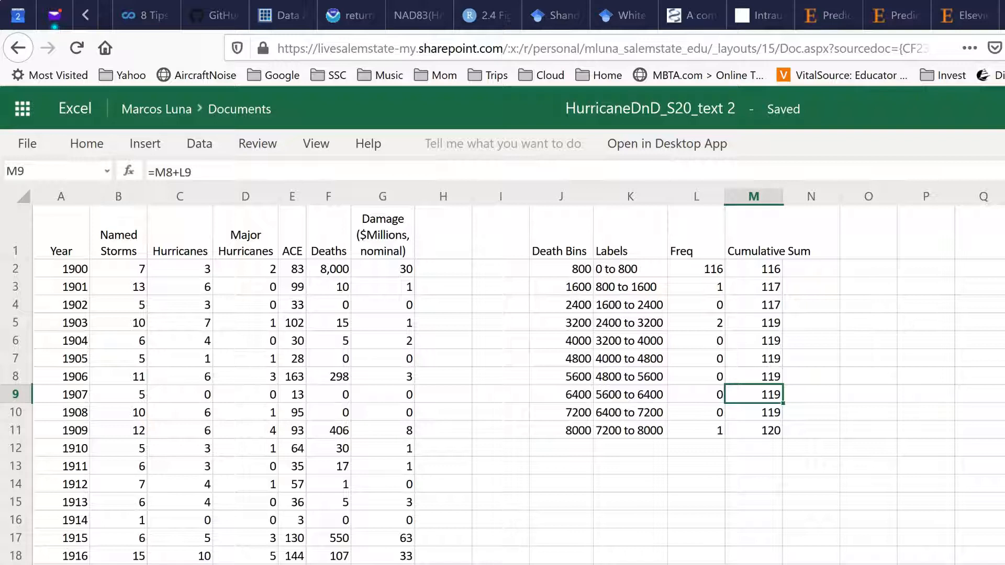
# Enter the header "Cumulative Percentage" in cell N1.
pyautogui.click(799, 271)
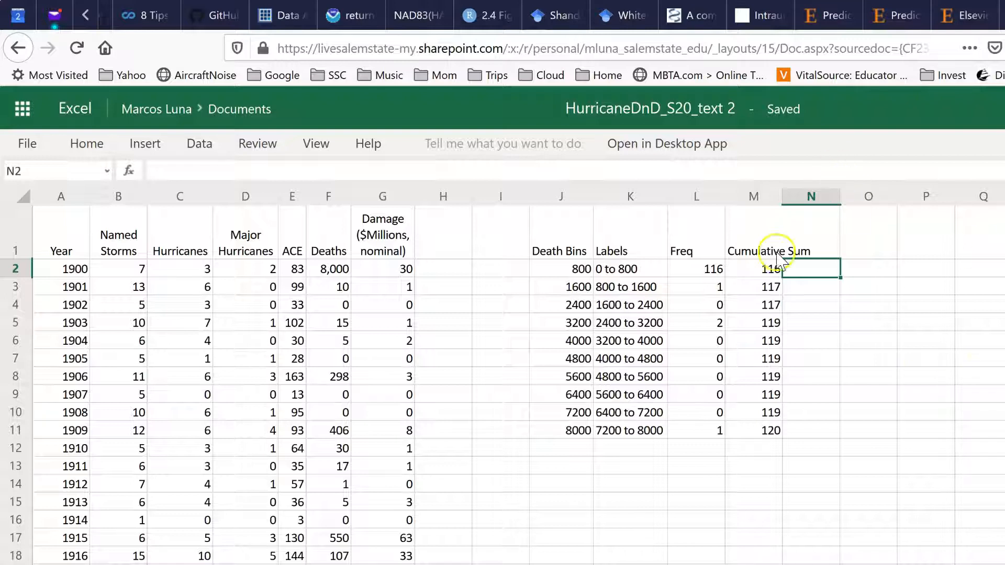
pyautogui.click(816, 246)
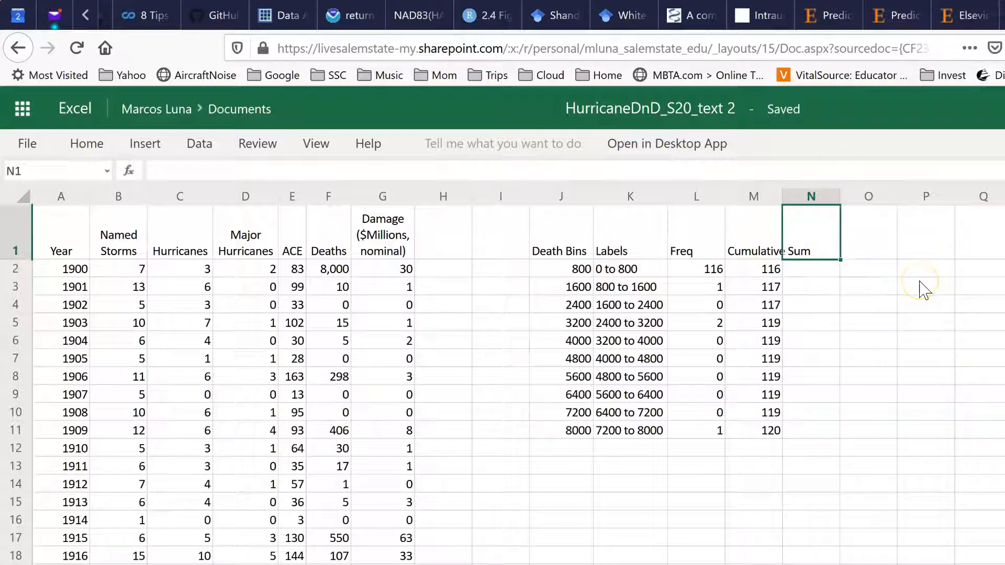
pyautogui.write('Cumulative Percentage')
pyautogui.press('Return')
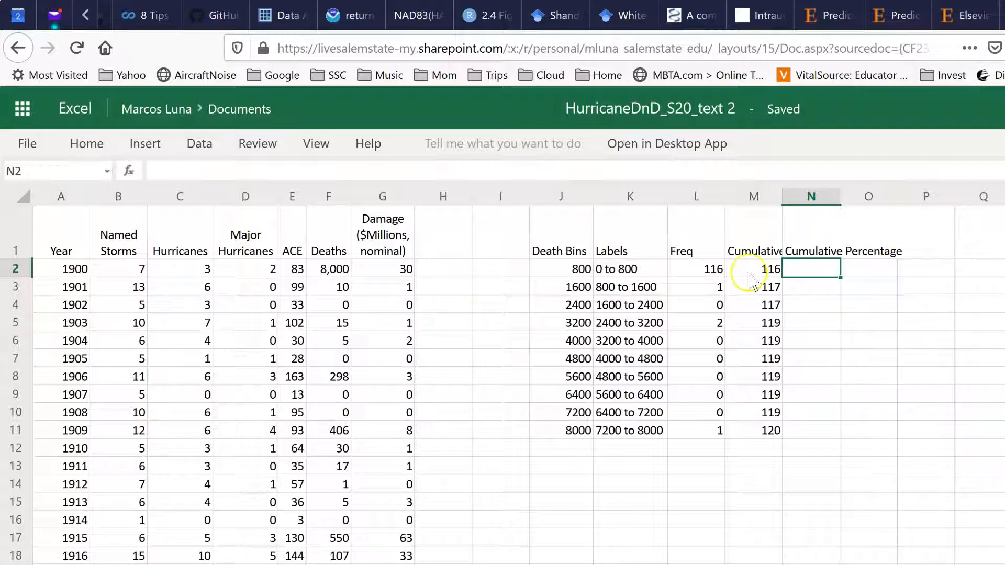
# Wrap the "Cumulative Sum" header in M1 and widen column M slightly so "Cumulative" fits on one line.
pyautogui.click(754, 217)
pyautogui.click(95, 143)
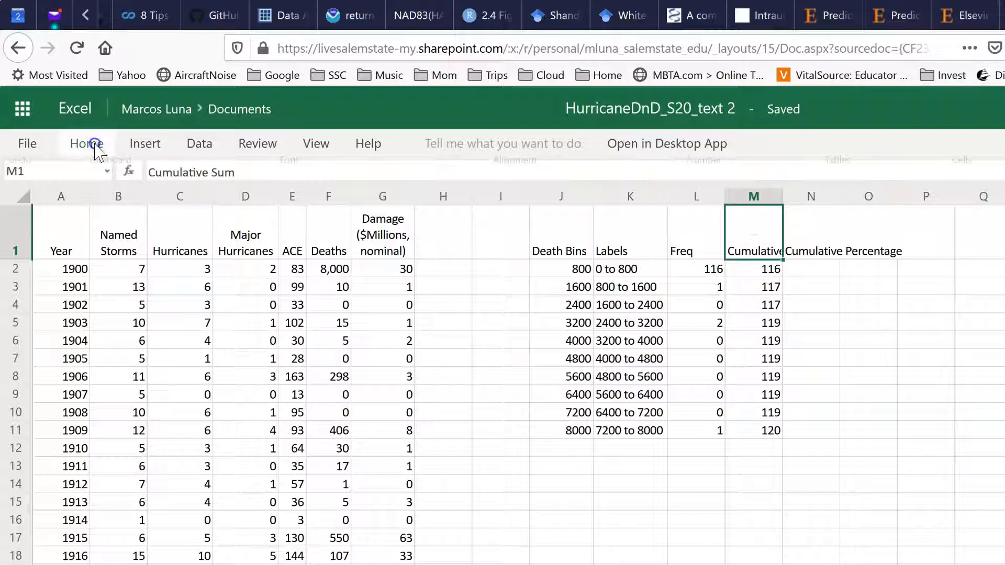
pyautogui.click(562, 177)
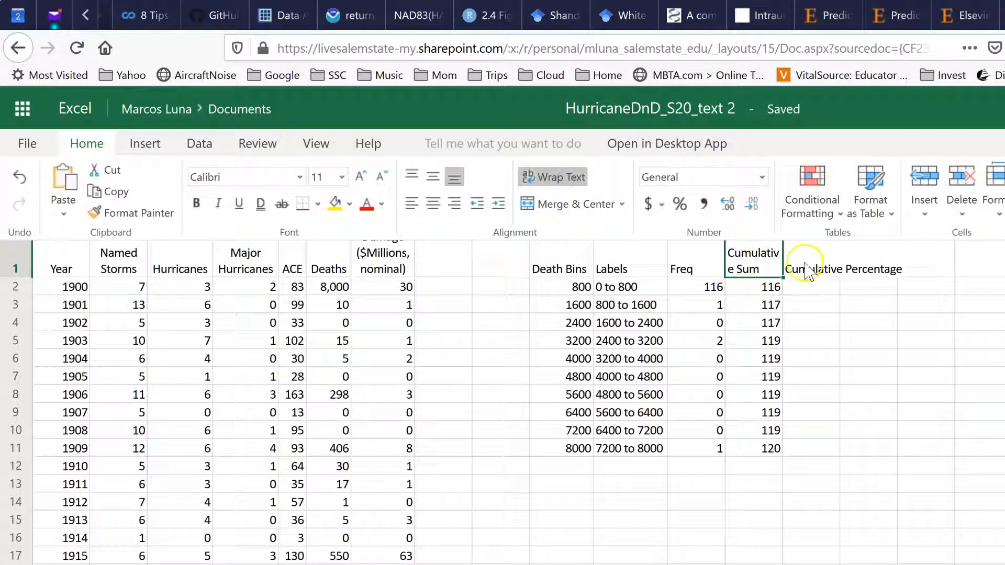
pyautogui.moveTo(788, 196); pyautogui.dragTo(789, 198)
# Wrap the text of the "Cumulative Percentage" header in N1.
pyautogui.click(819, 247)
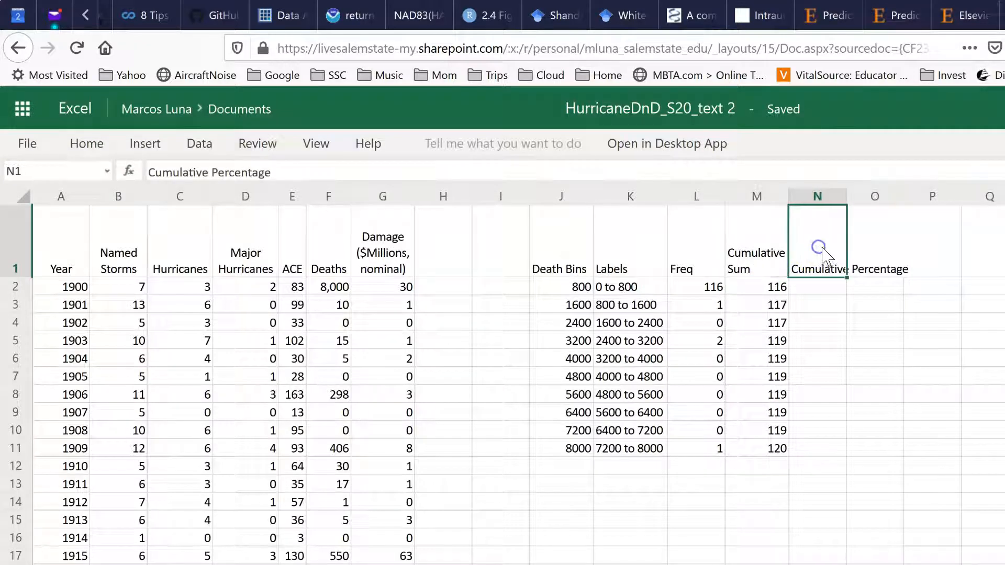
pyautogui.click(85, 143)
pyautogui.click(564, 184)
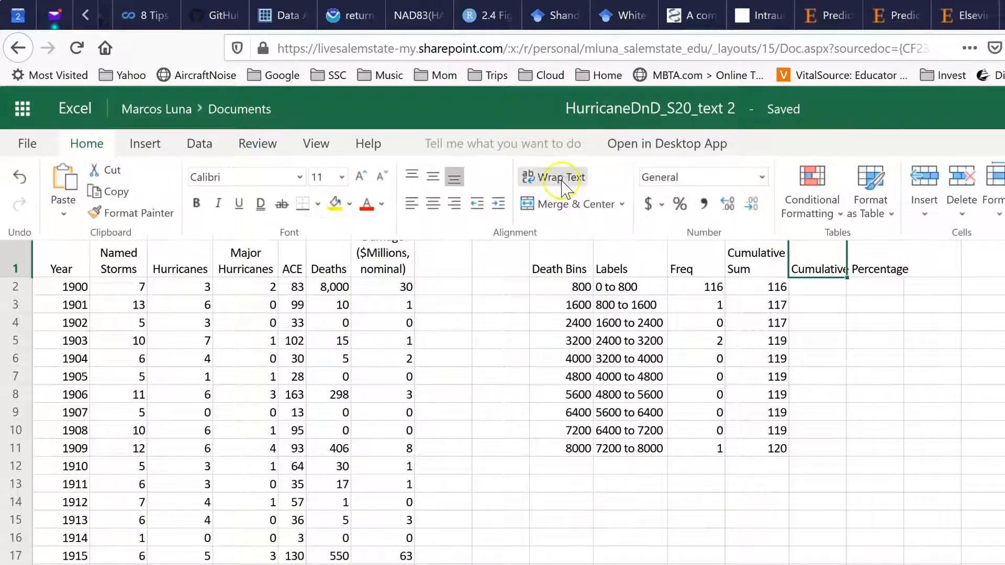
pyautogui.click(832, 285)
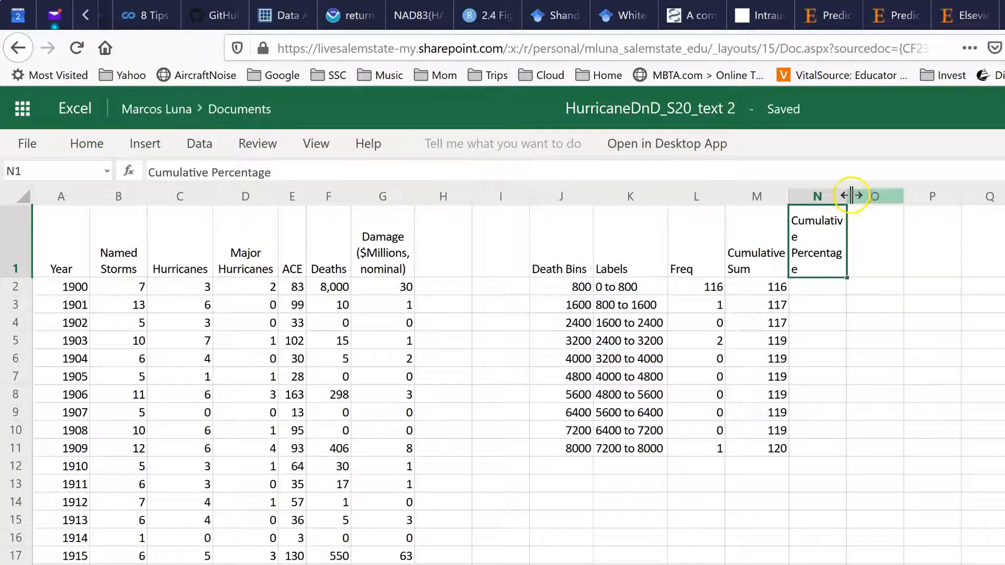
# Widen column N slightly so its header words fit unbroken, and enter the formula =M2/MAX(M2:M11) in cell N2.
pyautogui.moveTo(847, 196); pyautogui.dragTo(853, 197)
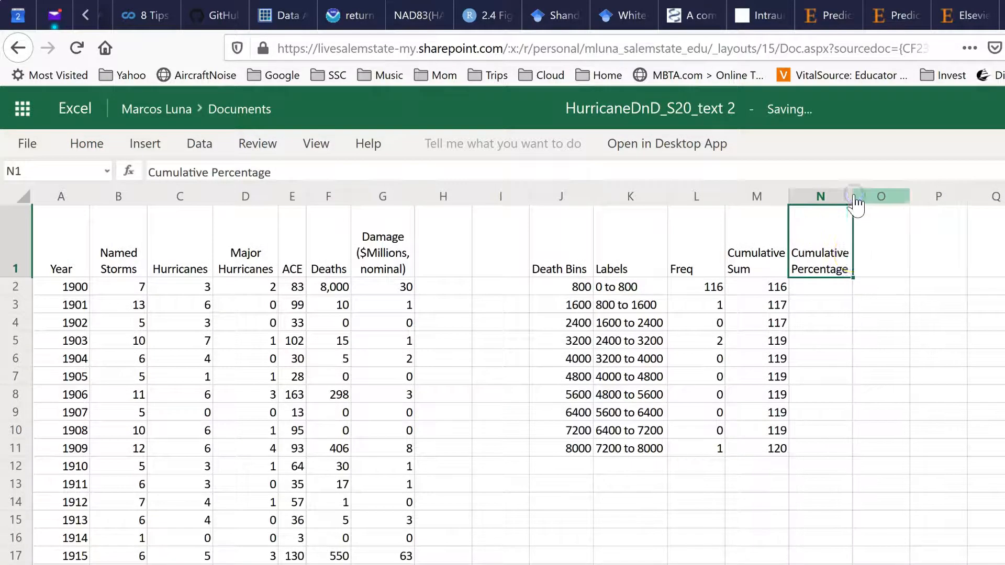
pyautogui.click(820, 291)
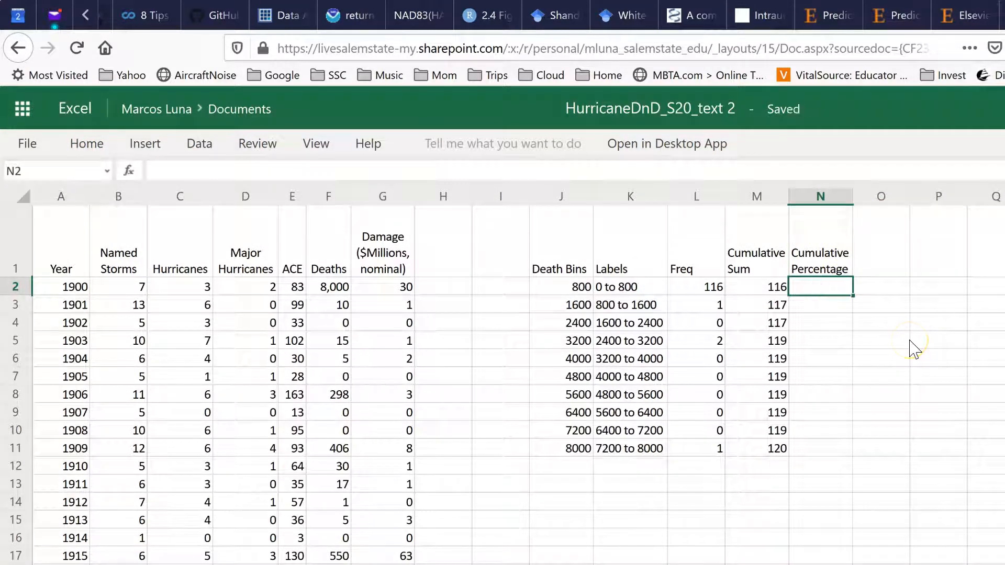
pyautogui.click(757, 287)
pyautogui.write('/')
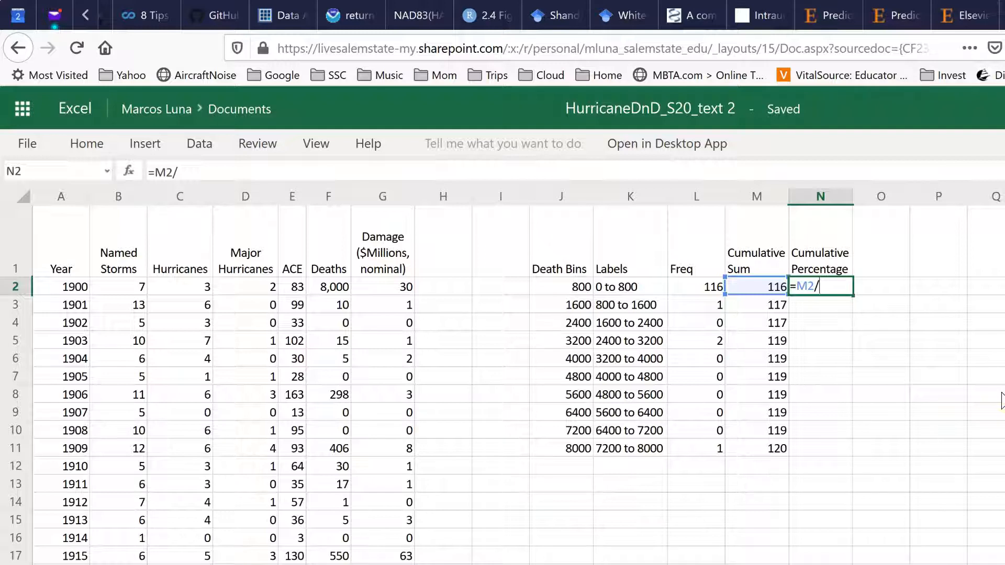
pyautogui.write('ma')
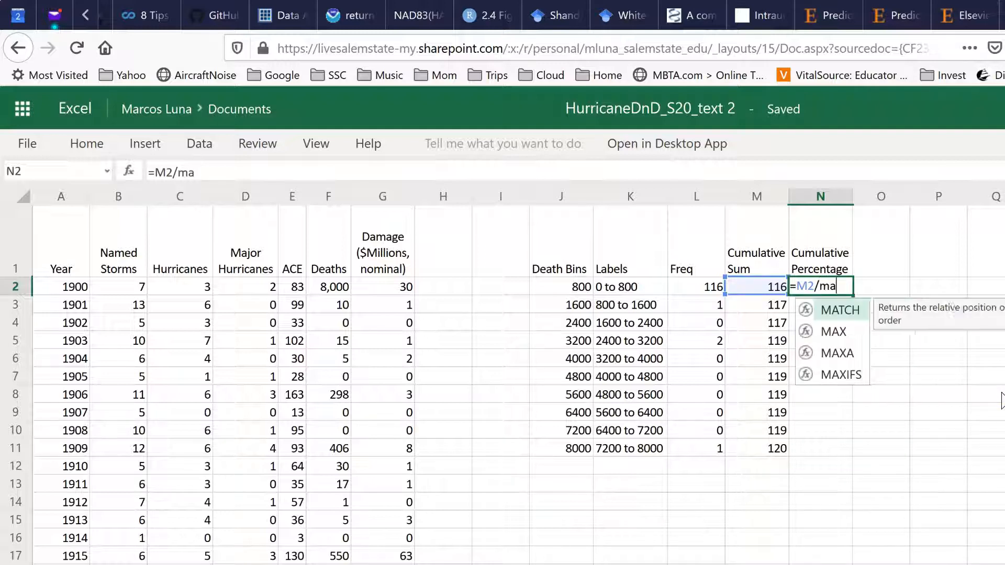
pyautogui.write('x(')
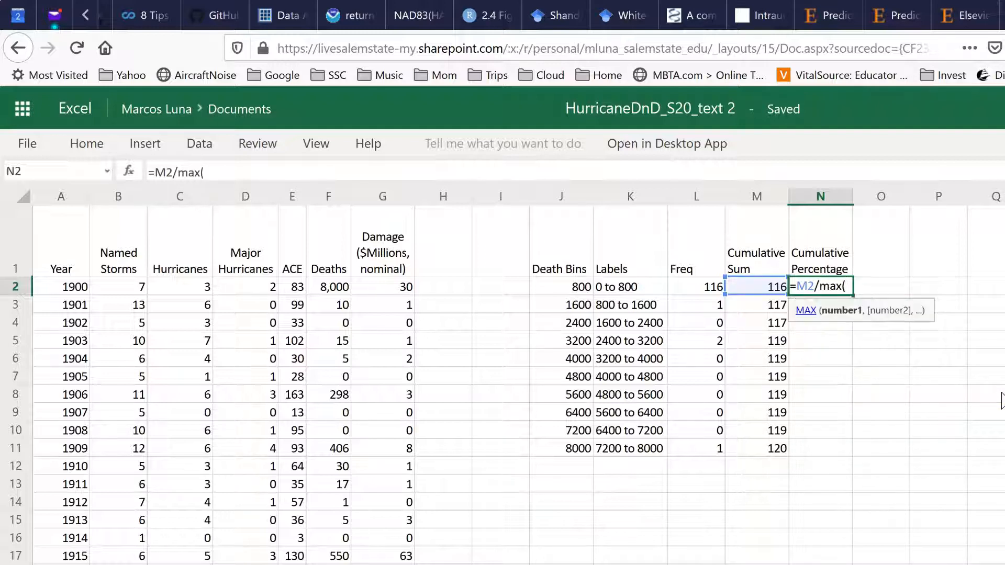
pyautogui.moveTo(769, 287); pyautogui.dragTo(762, 449)
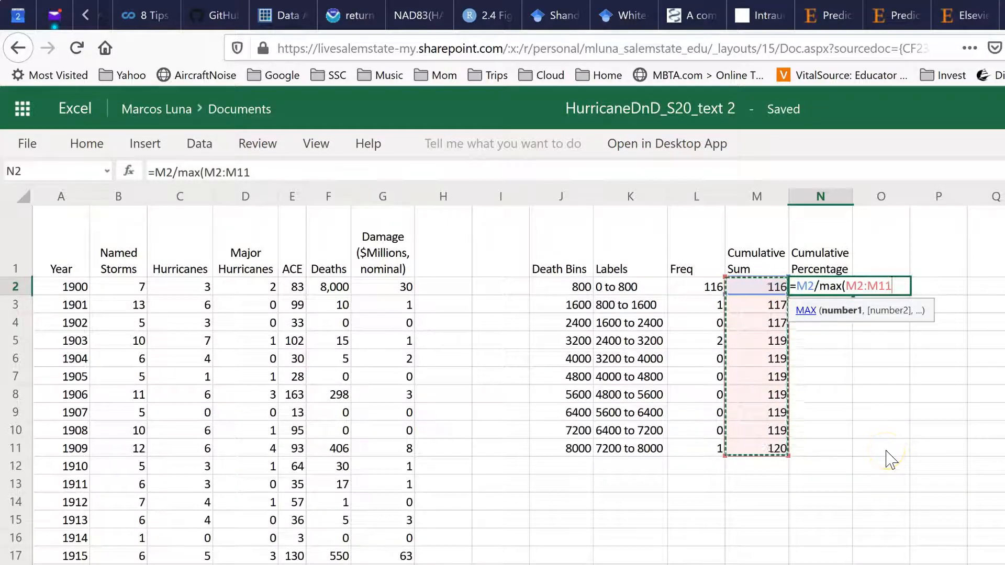
pyautogui.write(')')
pyautogui.press('Return')
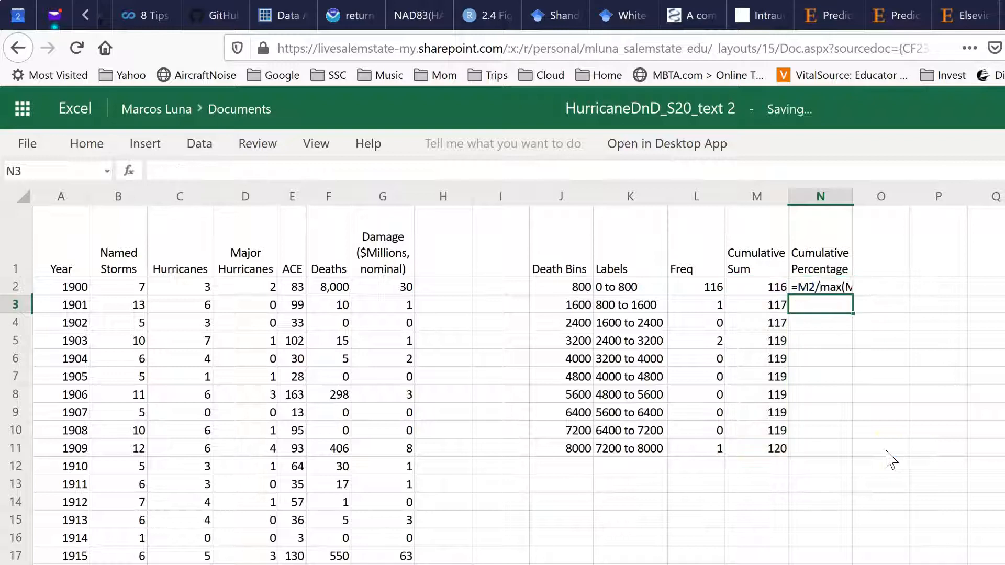
# Make the MAX range in the N2 formula absolute so it reads =M2/MAX($M$2:$M$11).
pyautogui.click(839, 289)
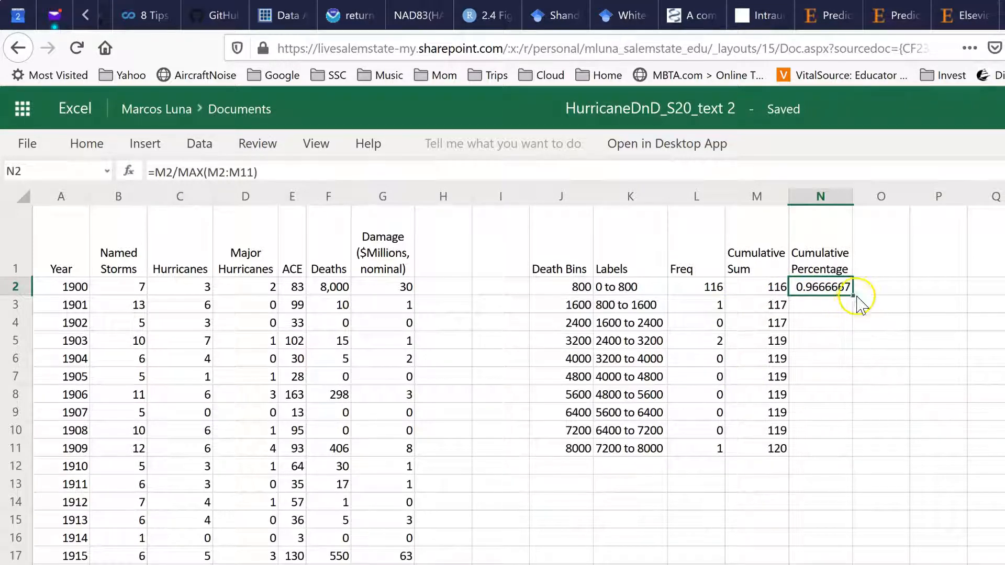
pyautogui.doubleClick(829, 293)
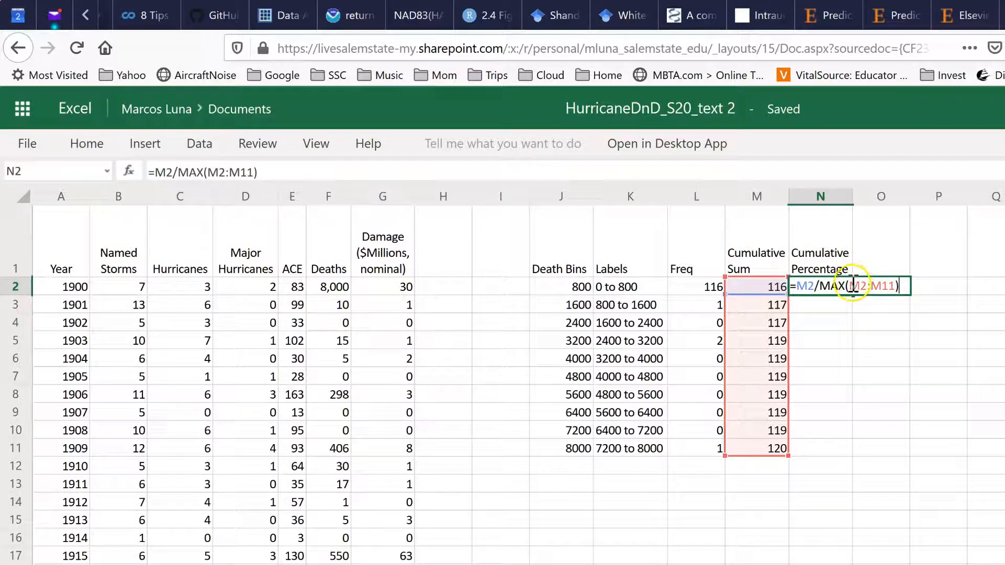
pyautogui.moveTo(851, 286); pyautogui.dragTo(880, 286)
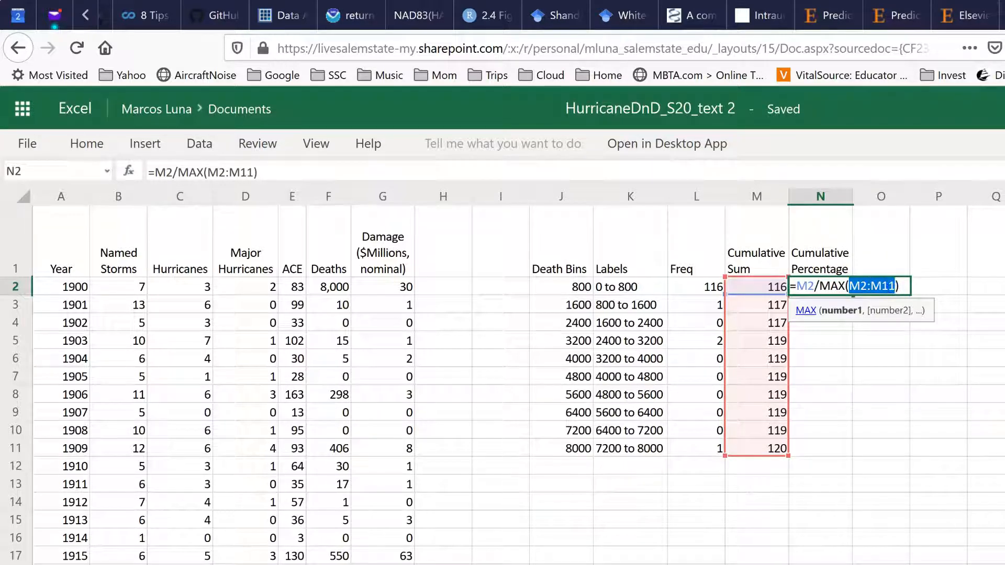
pyautogui.press('F4')
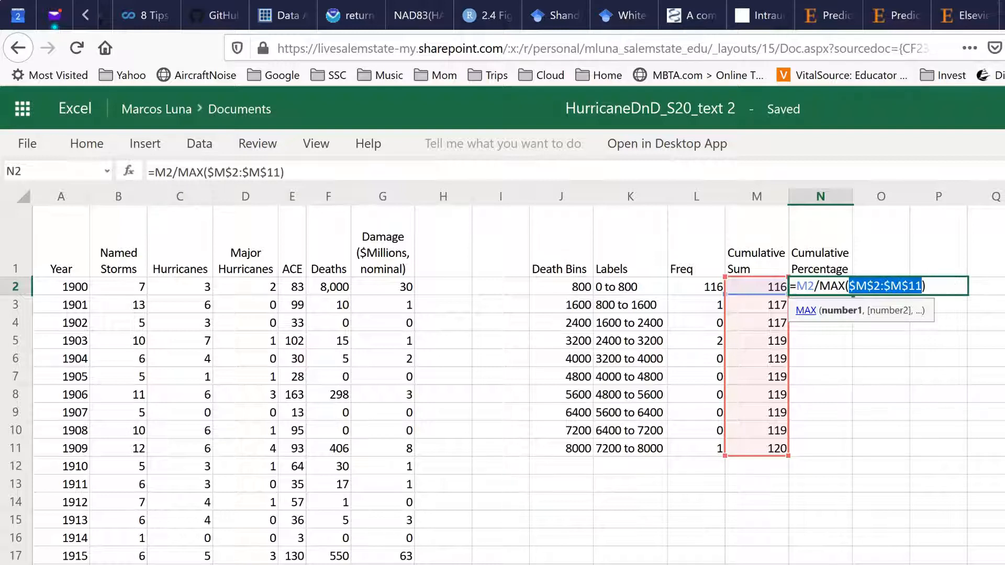
pyautogui.click(948, 291)
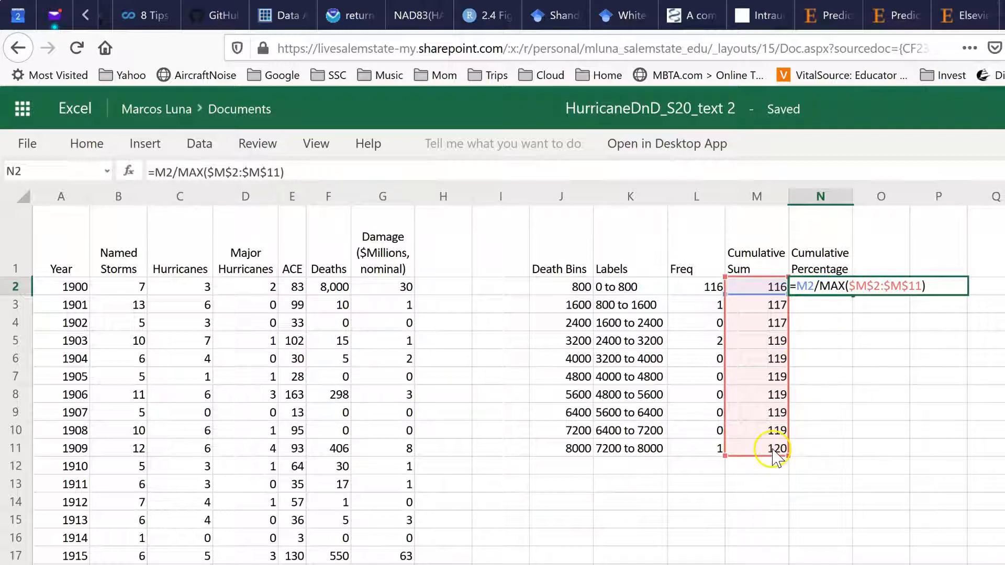
pyautogui.click(936, 288)
pyautogui.press('Return')
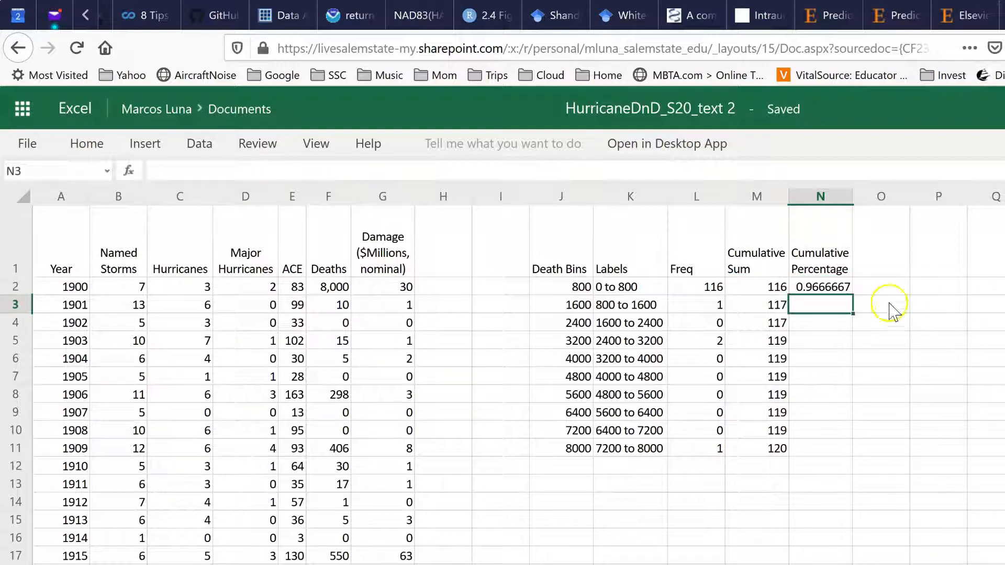
# Fill the cumulative percentage formula from N2 down through N11 and check the copied formulas in N3, N5 and N11.
pyautogui.click(837, 288)
pyautogui.moveTo(854, 296); pyautogui.dragTo(844, 451)
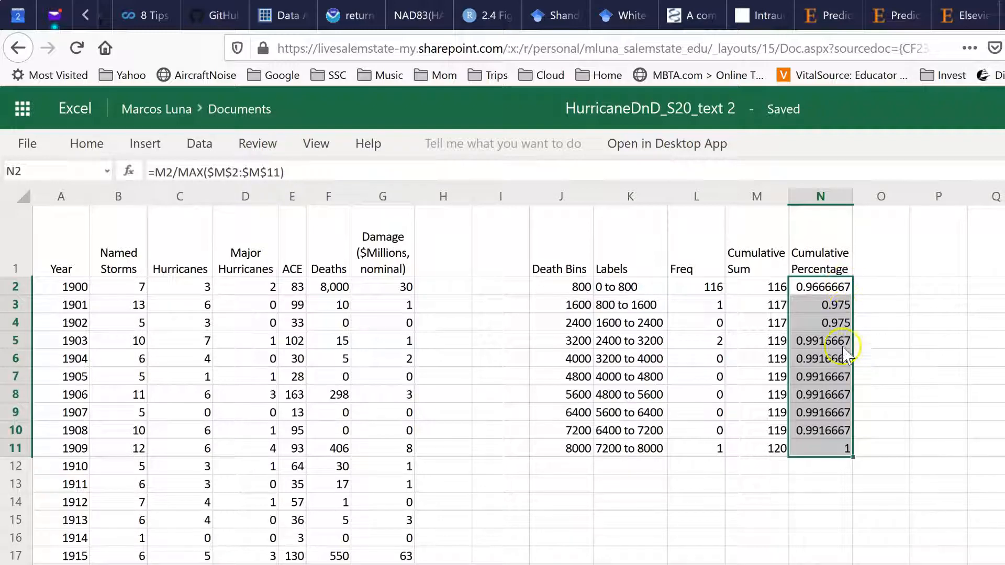
pyautogui.click(836, 305)
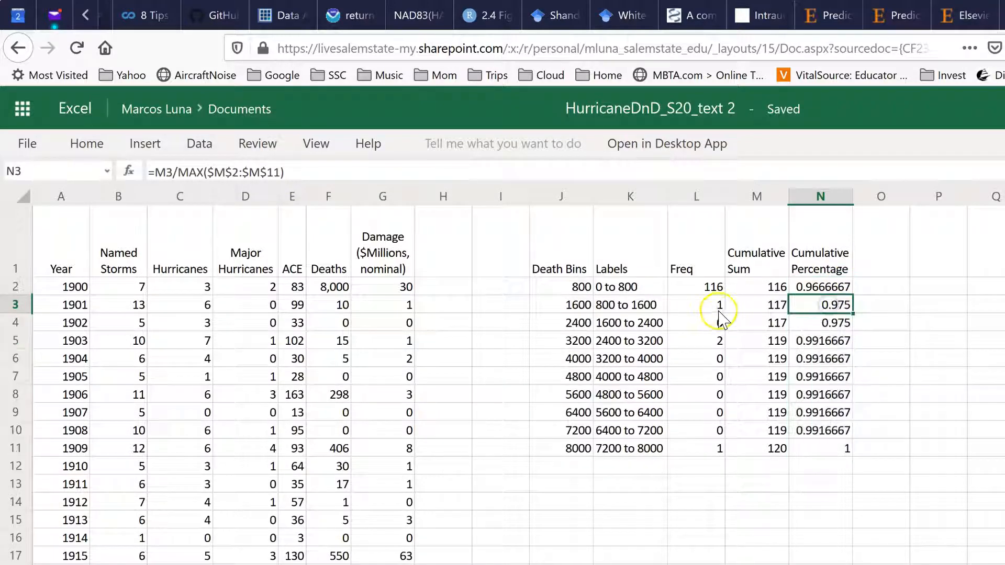
pyautogui.click(810, 343)
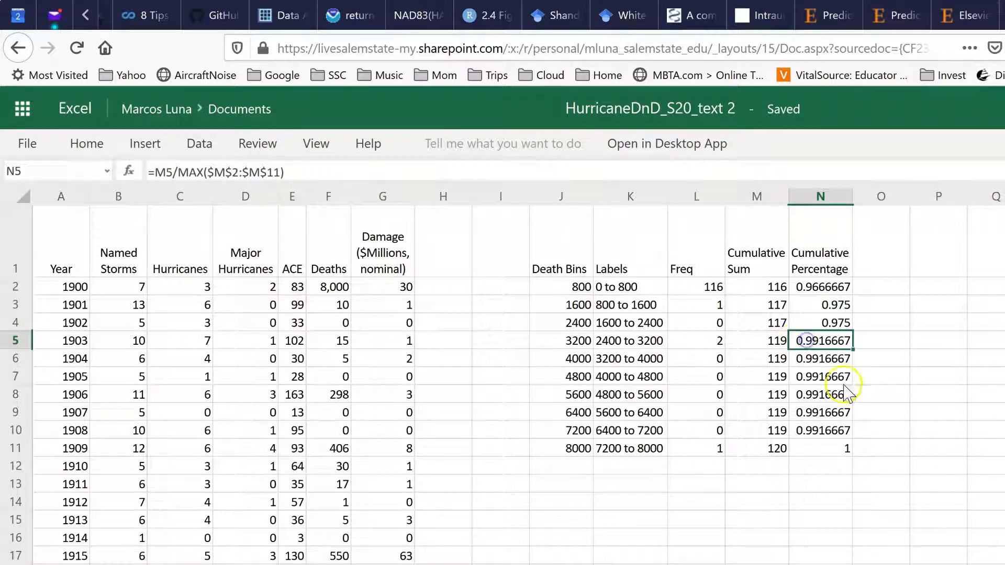
pyautogui.click(824, 446)
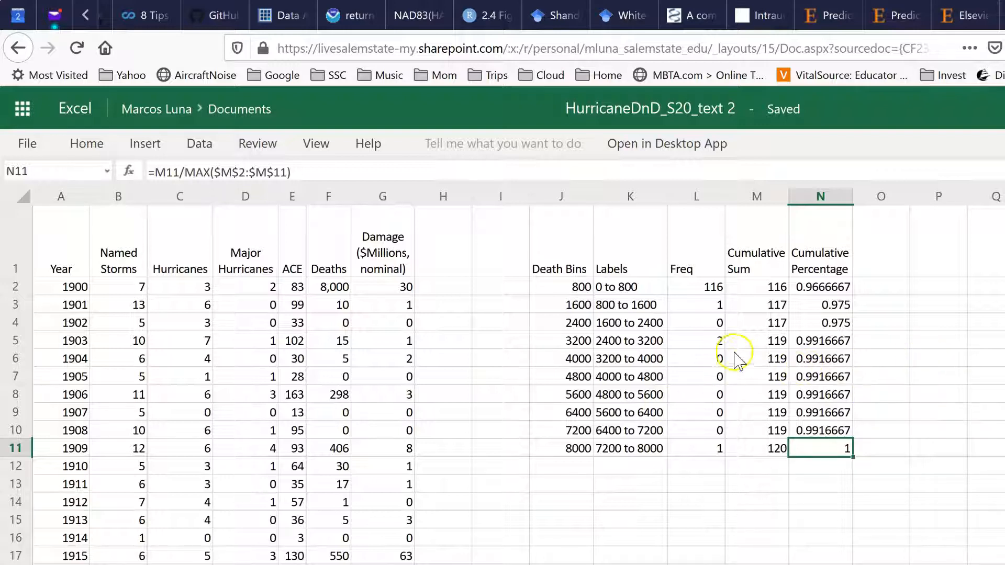
# Insert a 2-D clustered column chart from the labels and frequencies in K2:L11 and move it beside the table, over columns O to V.
pyautogui.moveTo(626, 287); pyautogui.dragTo(689, 442)
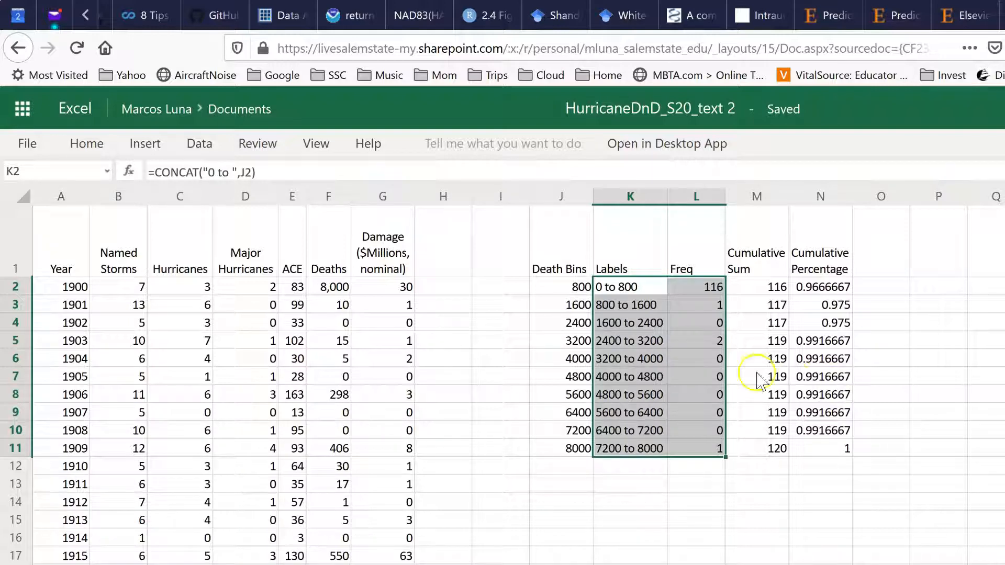
pyautogui.click(621, 343)
pyautogui.click(626, 288)
pyautogui.moveTo(626, 287); pyautogui.dragTo(693, 448)
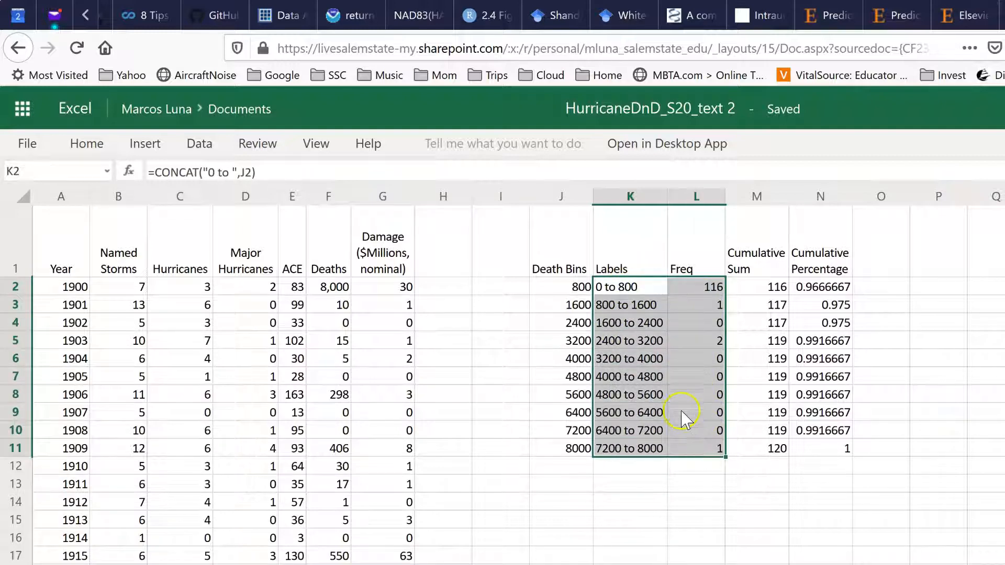
pyautogui.click(148, 147)
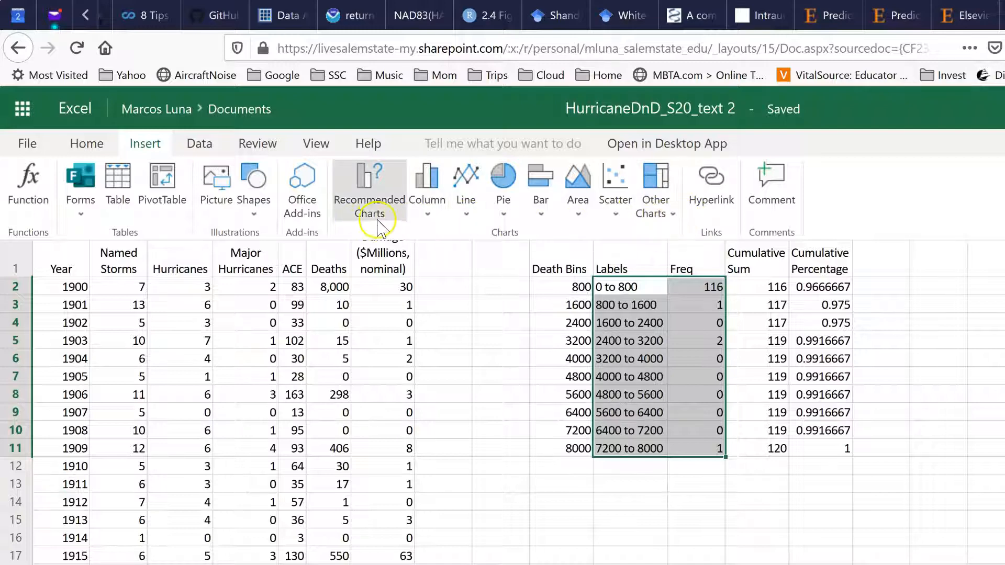
pyautogui.click(425, 214)
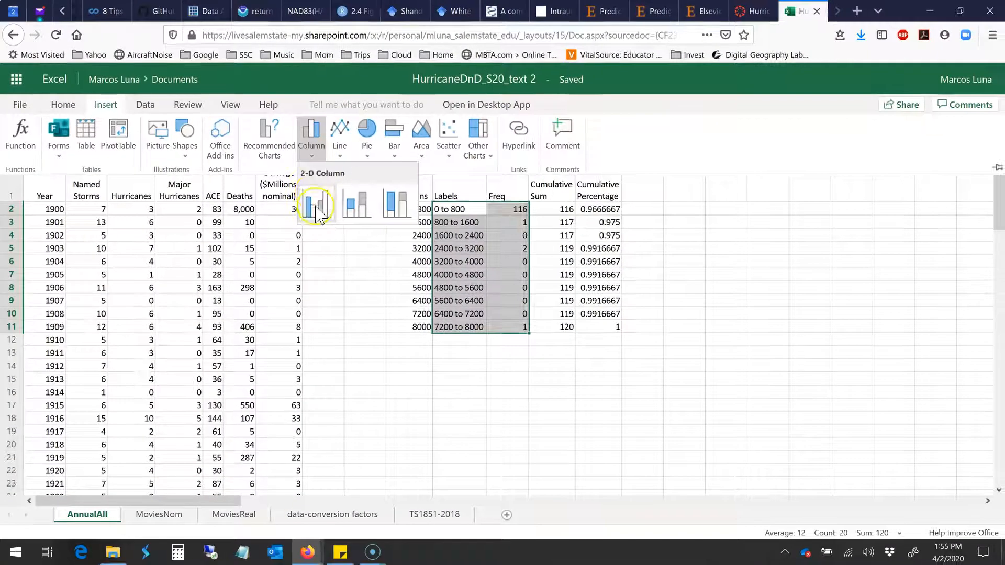
pyautogui.click(315, 208)
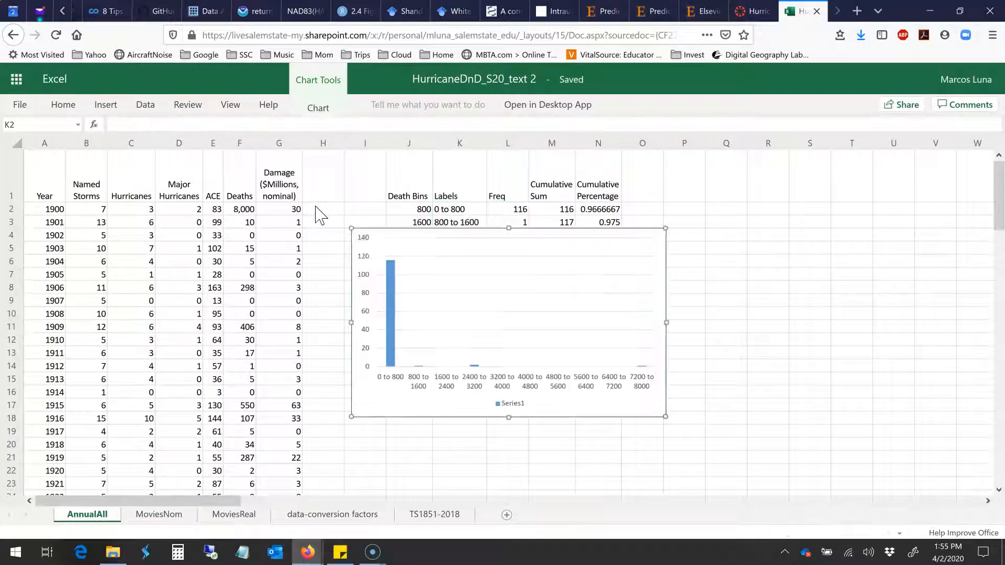
pyautogui.moveTo(424, 247); pyautogui.dragTo(746, 238)
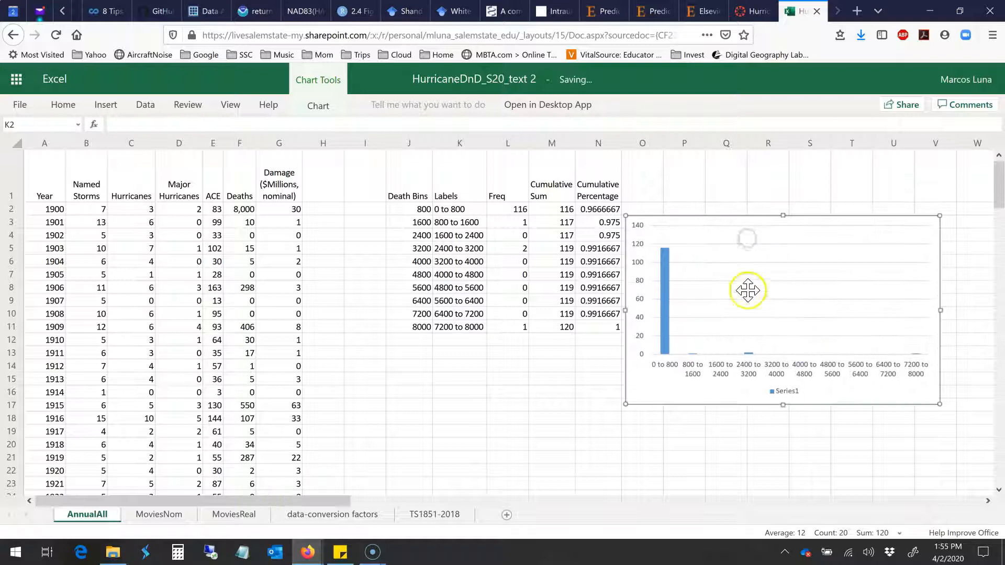